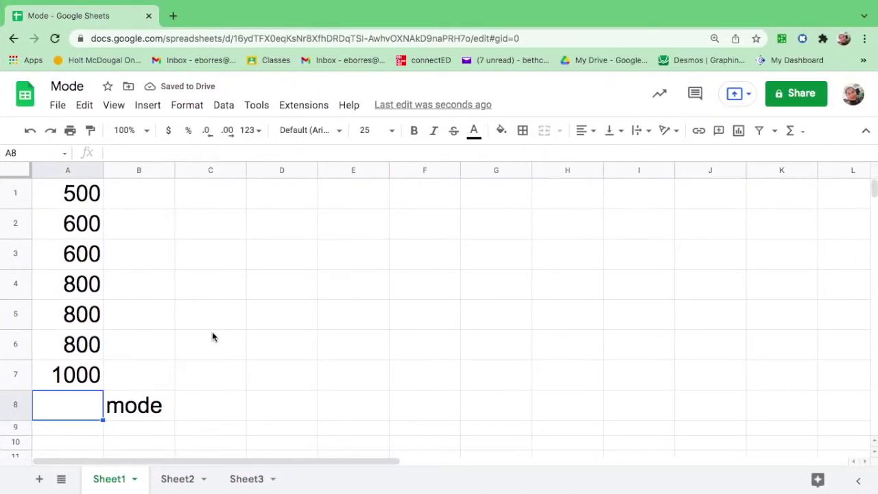
Enter =MODE.MULT(A1:A7) in A8 to get the wage mode 800.
left_click(212, 337)
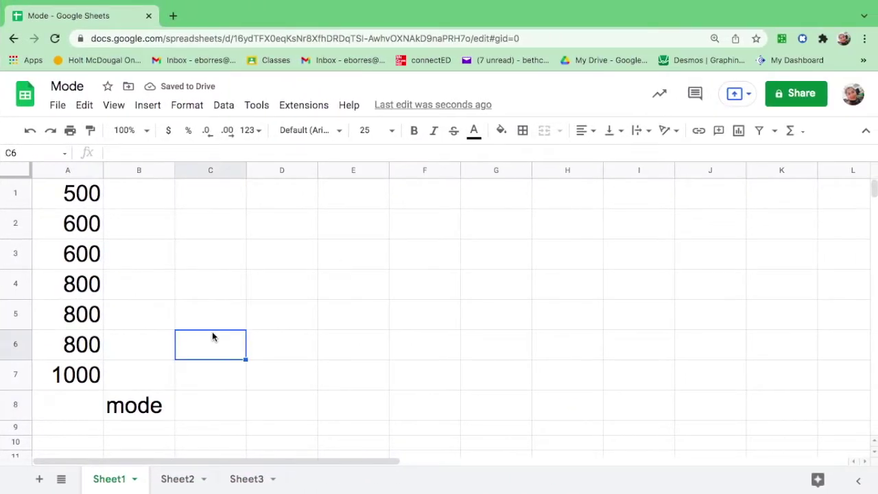
left_click(73, 411)
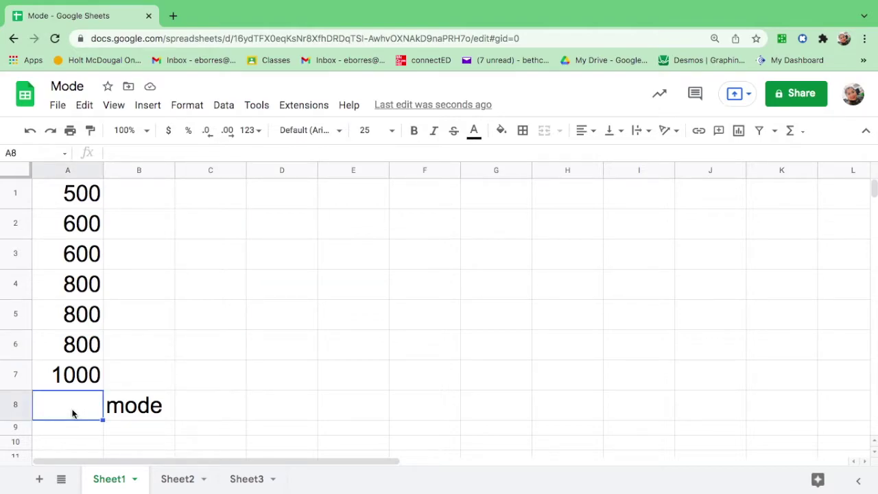
type("=")
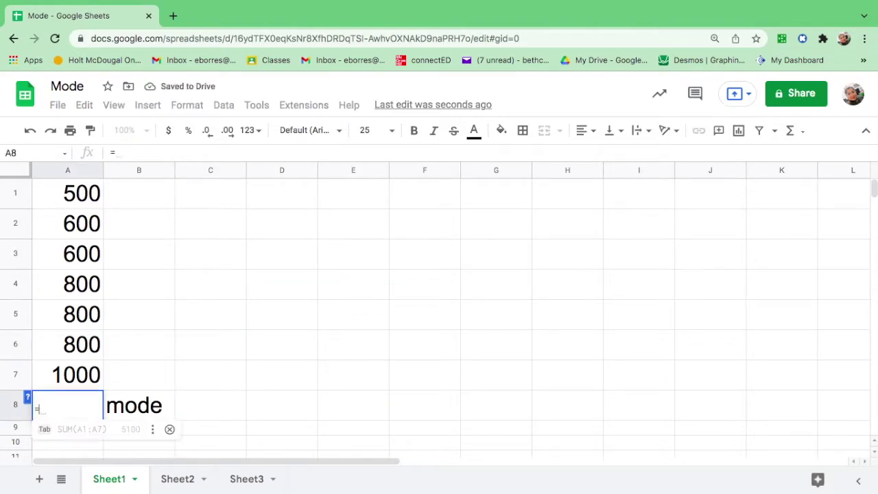
type("mode")
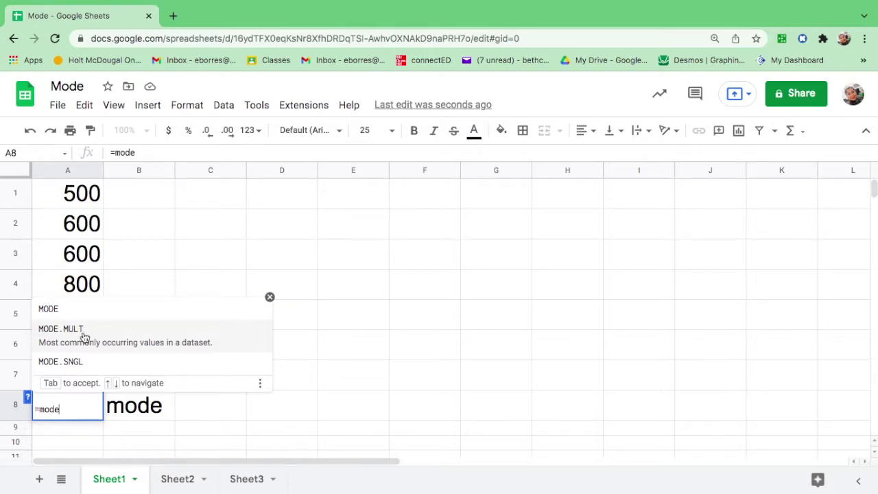
left_click(84, 337)
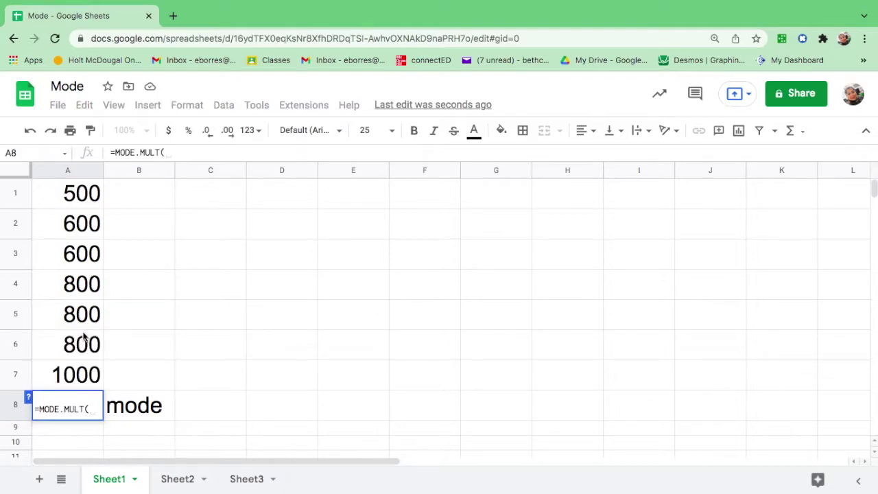
left_click_drag(90, 194, 87, 378)
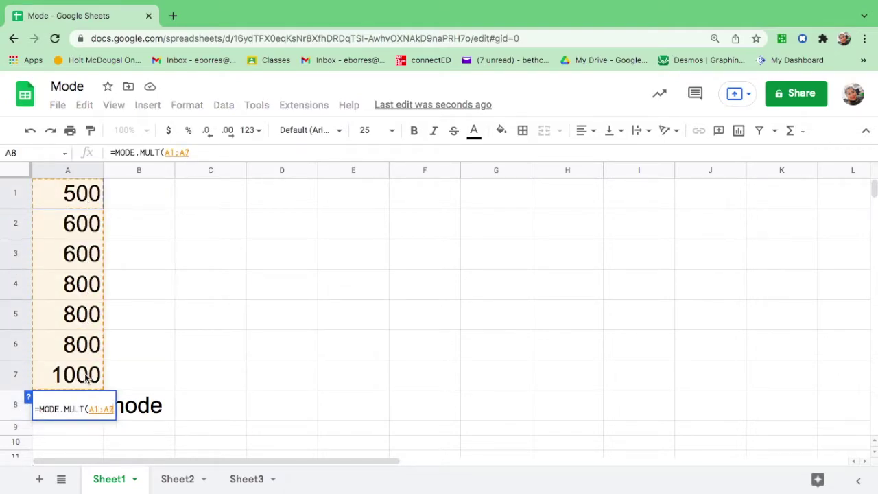
key("Return")
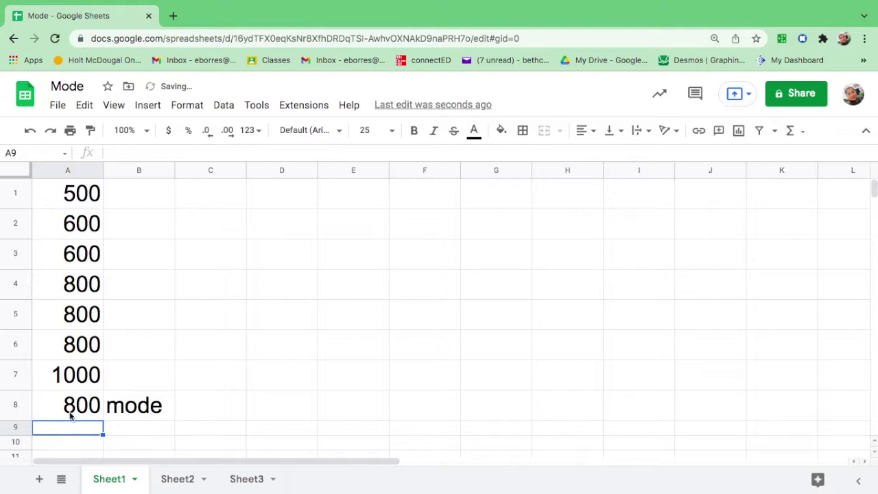
Fill the mode cell A8 red and label it (unimodal) in C8.
left_click(85, 412)
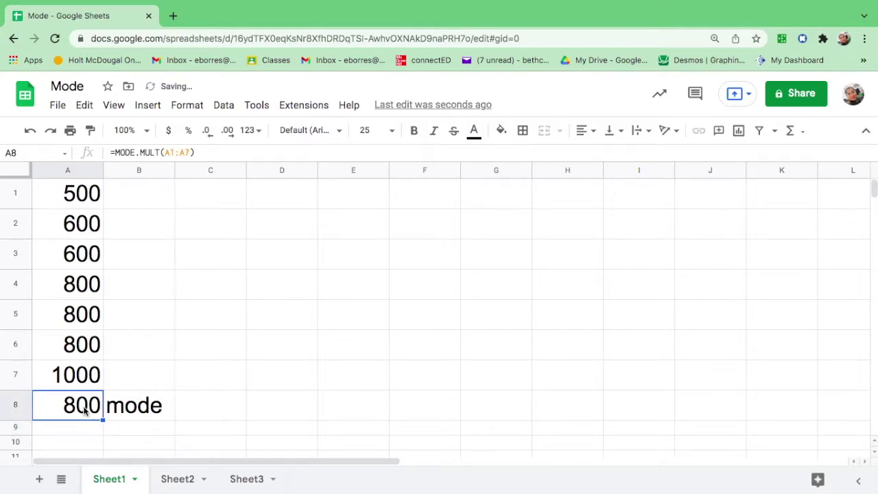
left_click(501, 131)
left_click(556, 173)
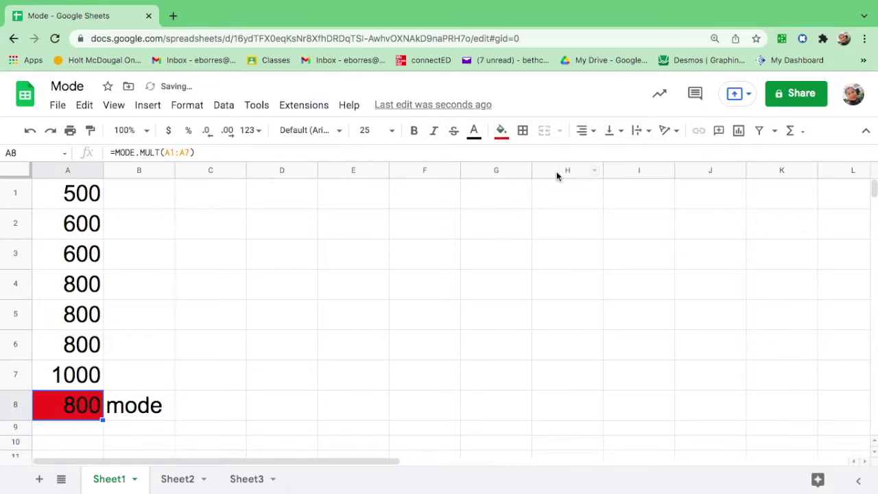
left_click(220, 410)
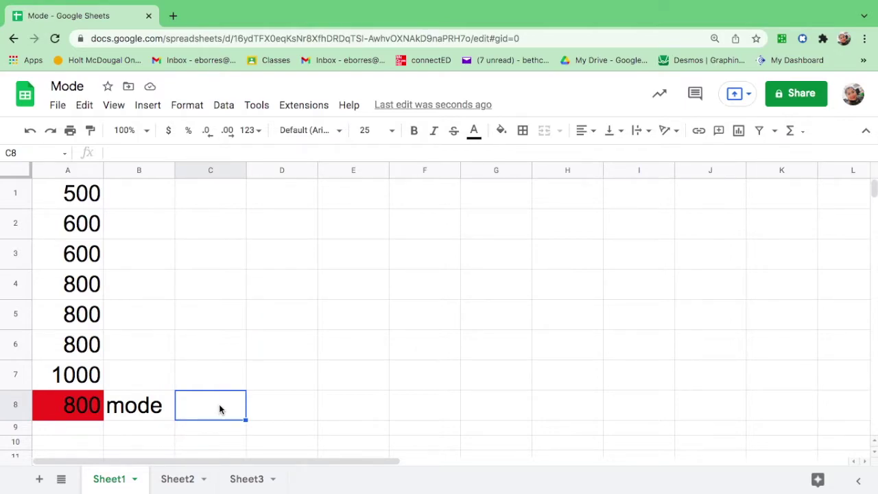
type("(uni")
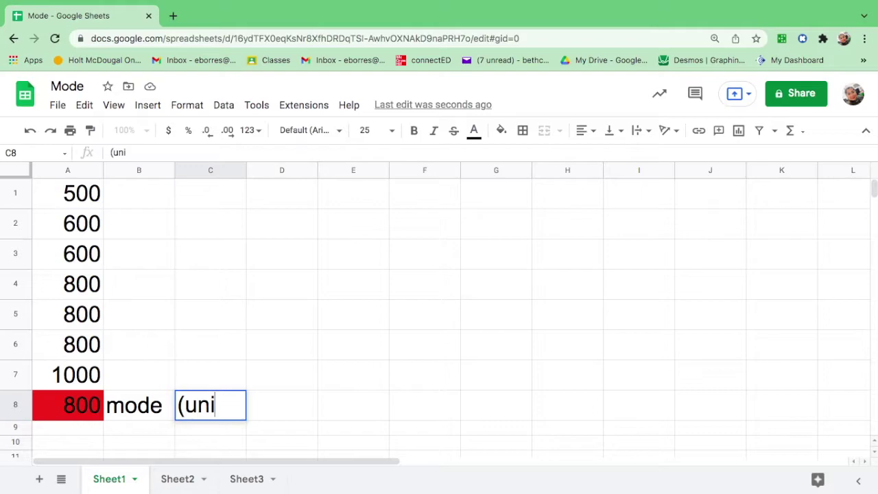
type("modal)")
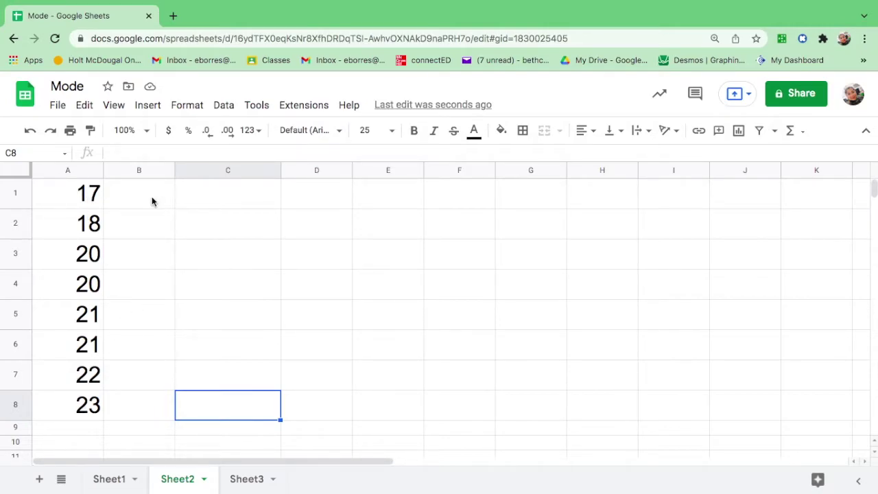
Select cell B1 on Sheet2, beside the eight values, for the mode formula.
left_click(152, 199)
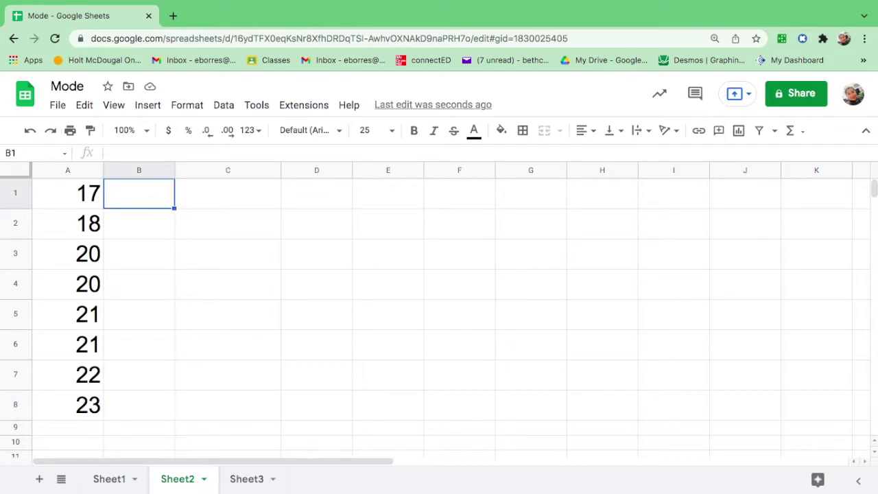
Enter =MODE.MULT(A1:A8) in B1, returning modes 20 and 21, and fill B1:B2 blue.
type("=mode")
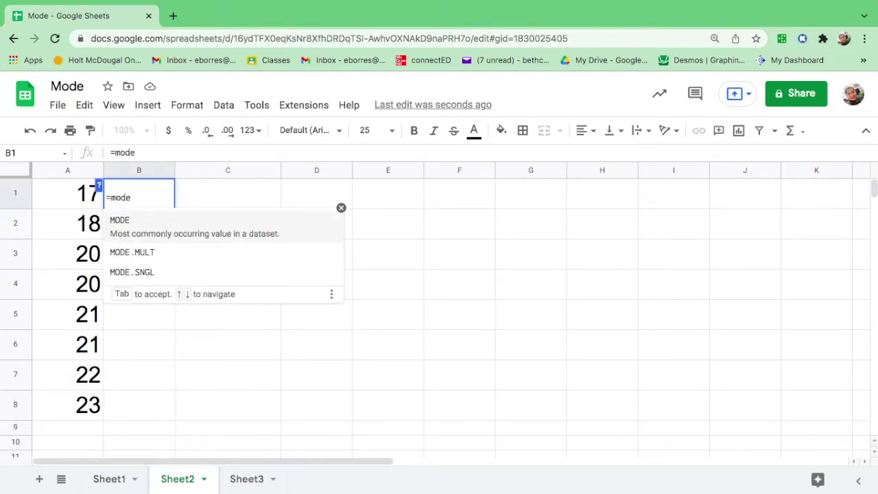
left_click(152, 251)
left_click_drag(78, 190, 78, 409)
key("Return")
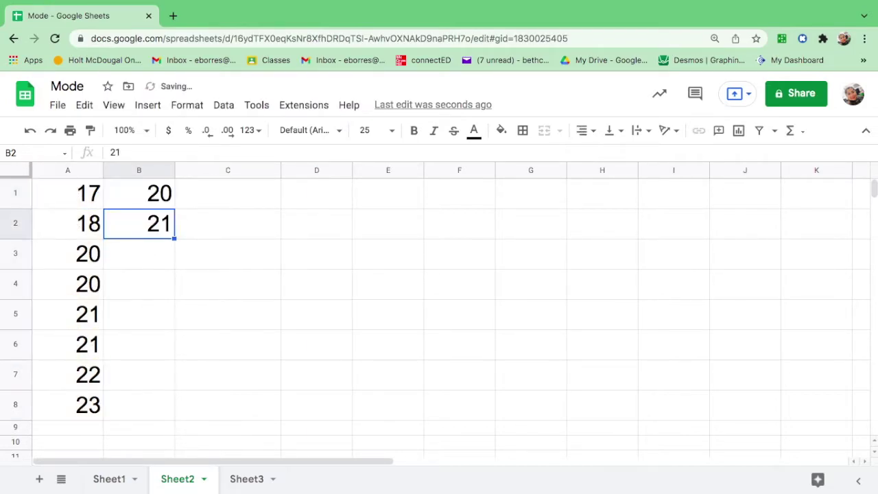
left_click(158, 200)
left_click_drag(159, 199, 155, 221)
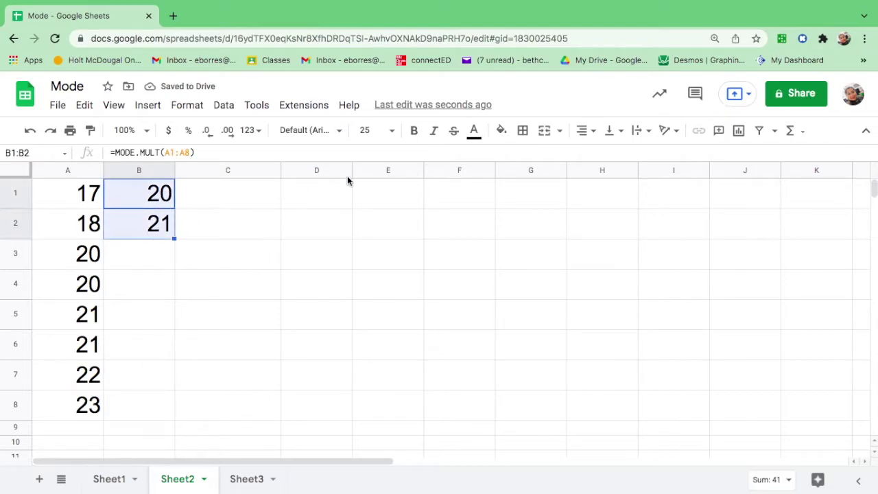
left_click(502, 132)
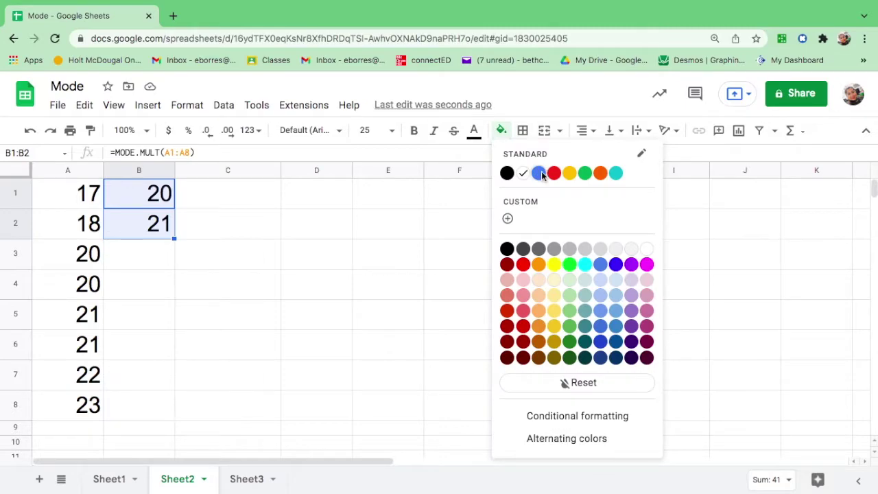
left_click(540, 174)
Fill the two 20s in A3:A4 red and the two 21s in A5:A6 yellow.
left_click_drag(94, 256, 94, 290)
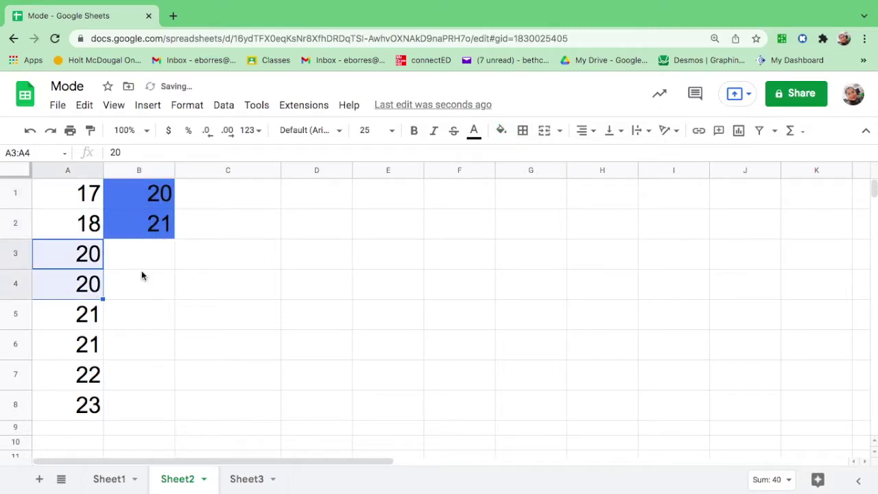
left_click(501, 131)
left_click(554, 173)
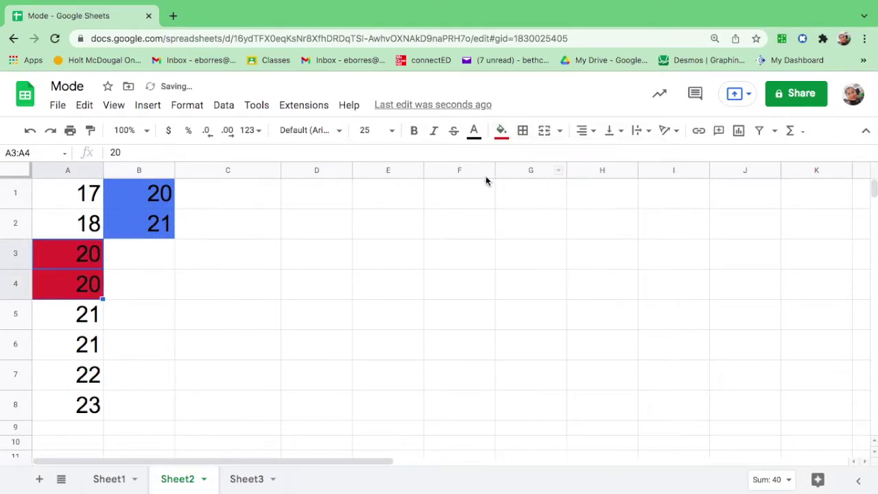
left_click(88, 323)
left_click_drag(87, 333, 89, 349)
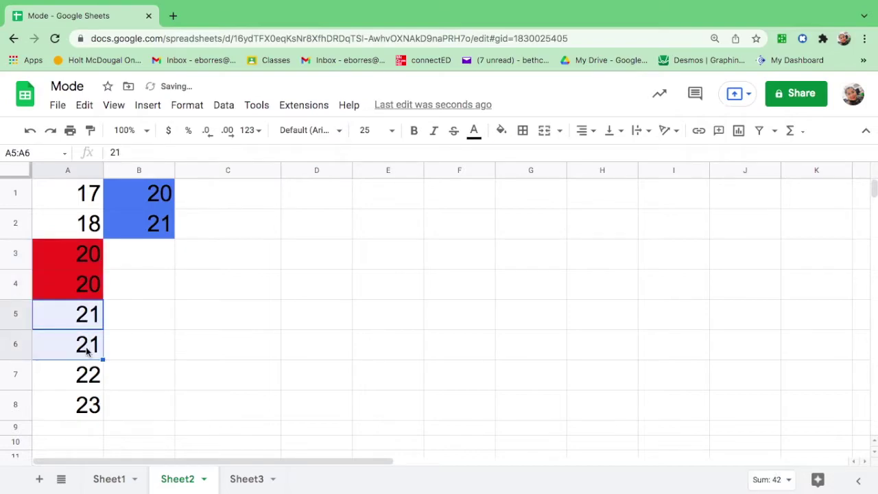
left_click(502, 131)
left_click(578, 173)
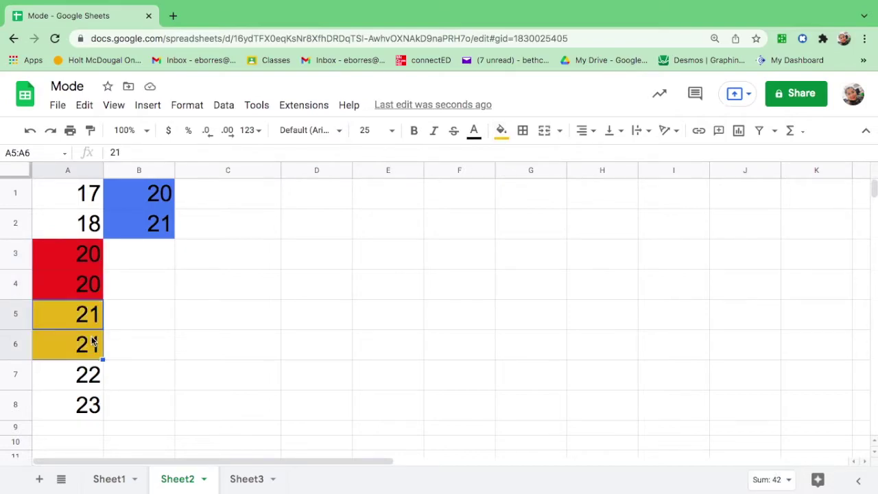
Label the result (2 modes) in C1 and bimodal in D1.
left_click(232, 198)
type("(")
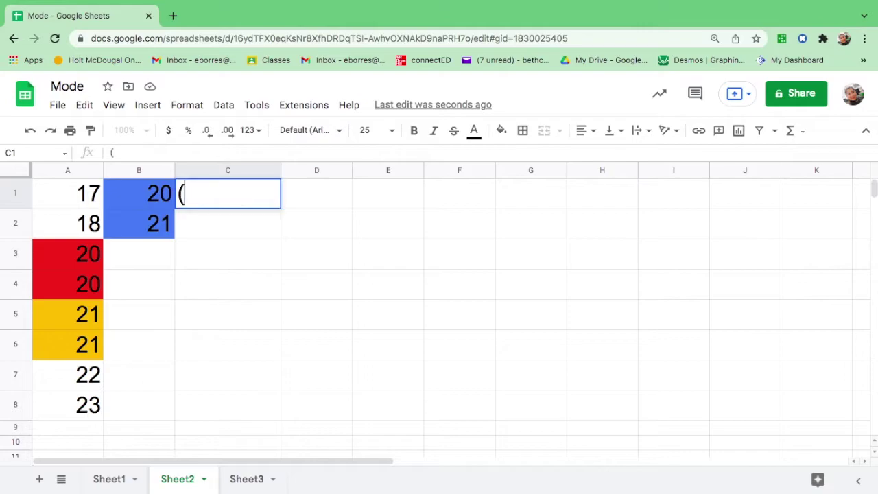
type("2 modes)")
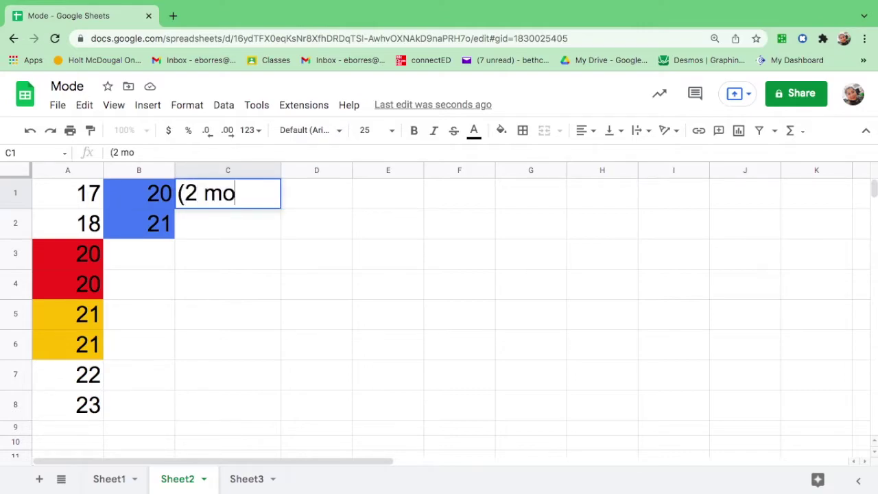
left_click(325, 202)
type("bimodal")
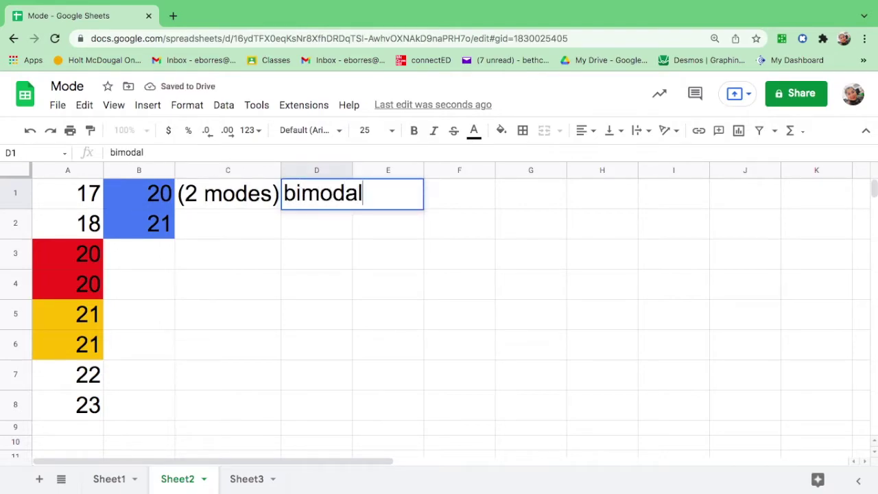
left_click(378, 290)
Add another value 23 in cell A9.
left_click(90, 429)
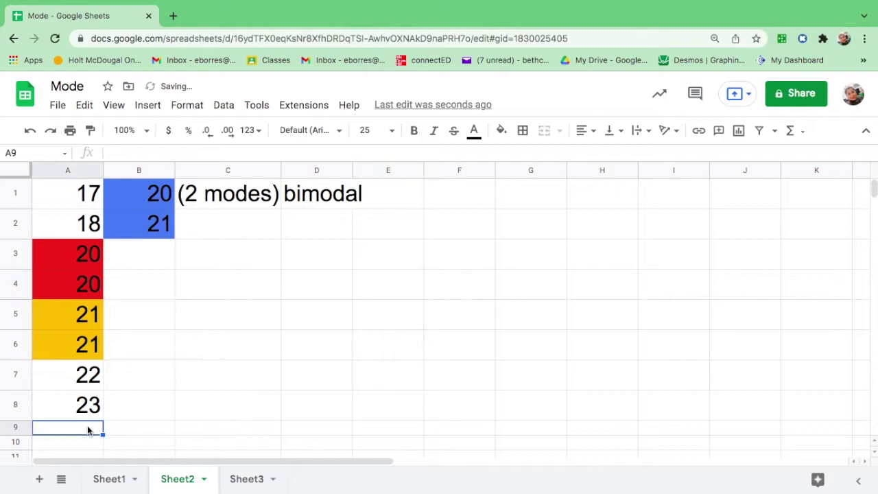
type("23")
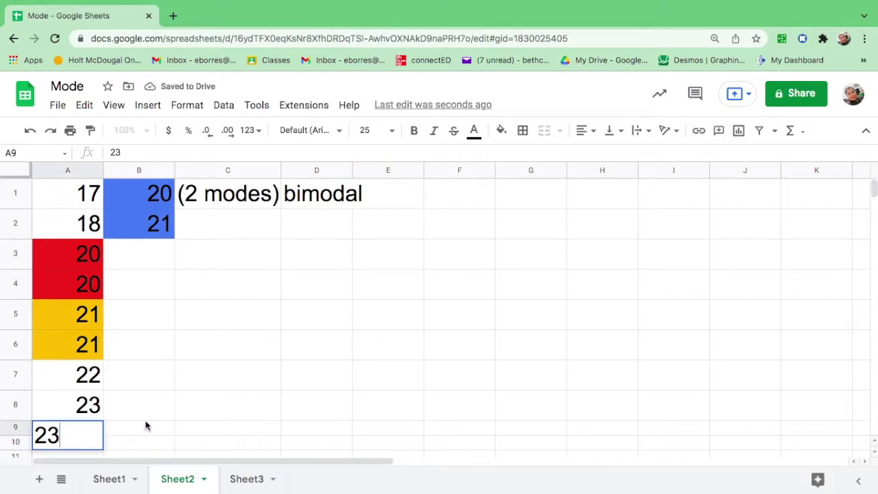
left_click(459, 198)
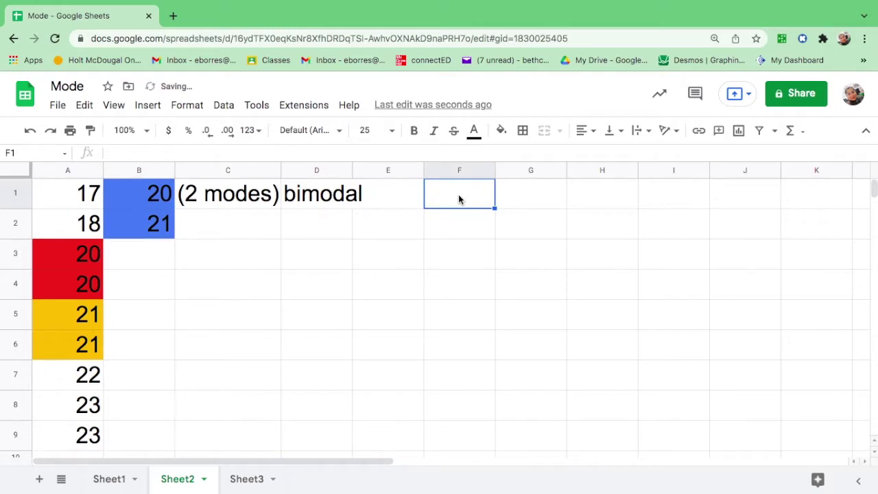
Enter =MODE.MULT(A1:A9) in F1, returning 20, 21 and 23, and fill F1:F3 yellow.
type("=mode")
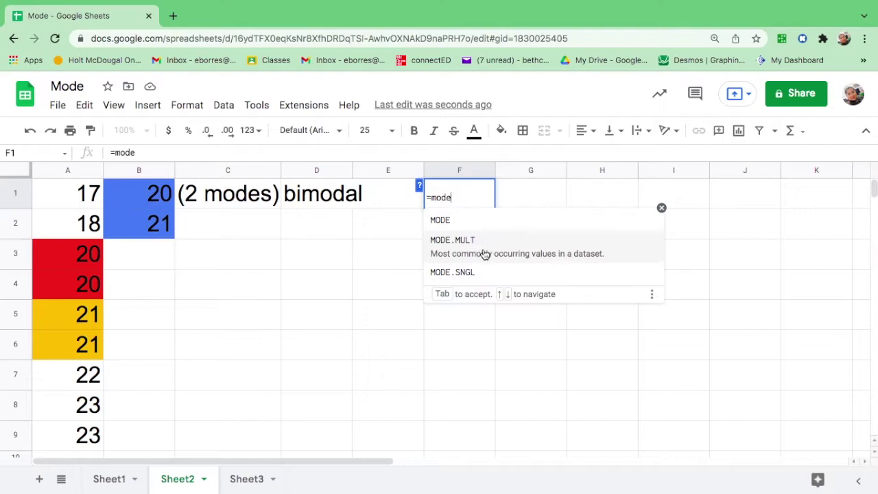
left_click(483, 253)
left_click_drag(82, 195, 88, 431)
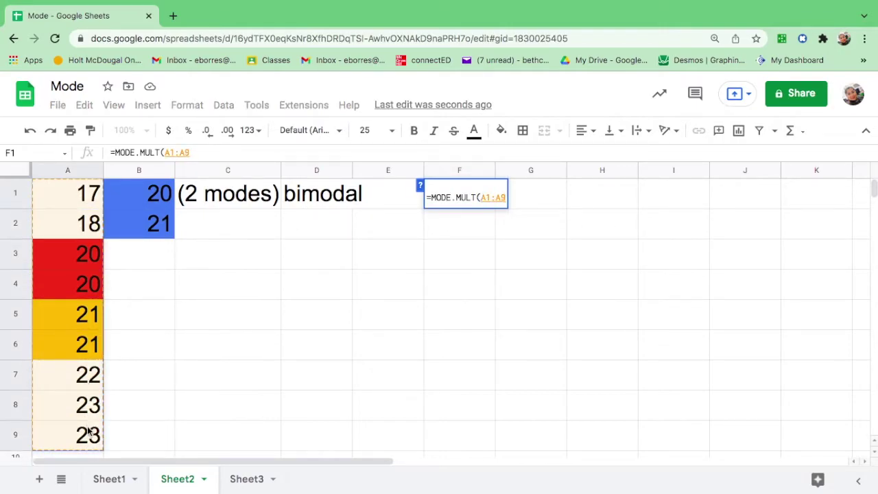
key("Return")
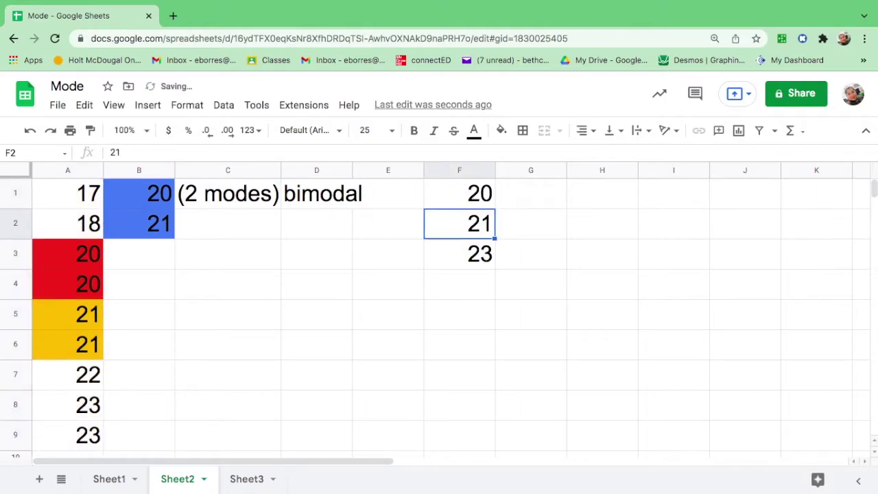
left_click(478, 196)
left_click_drag(480, 255, 479, 257)
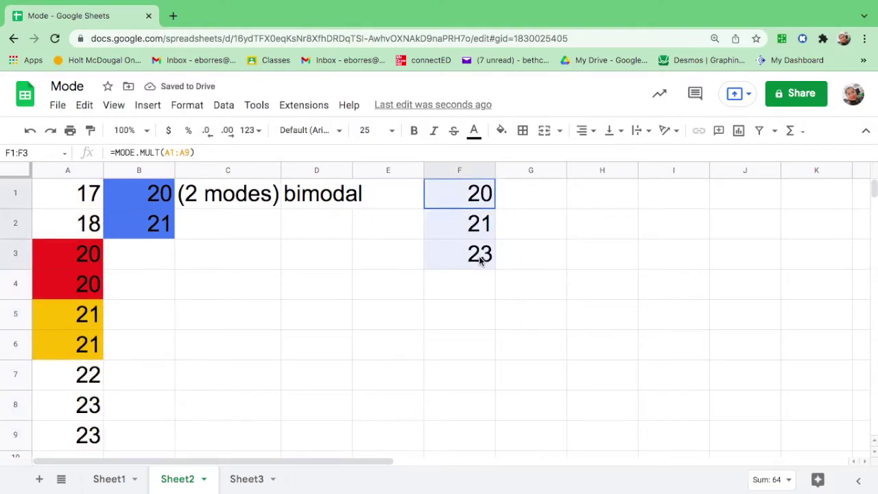
left_click(501, 131)
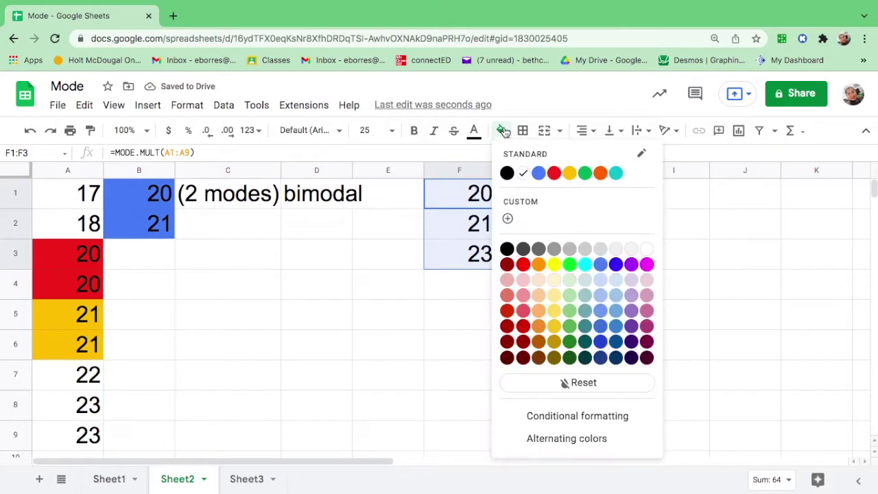
left_click(570, 173)
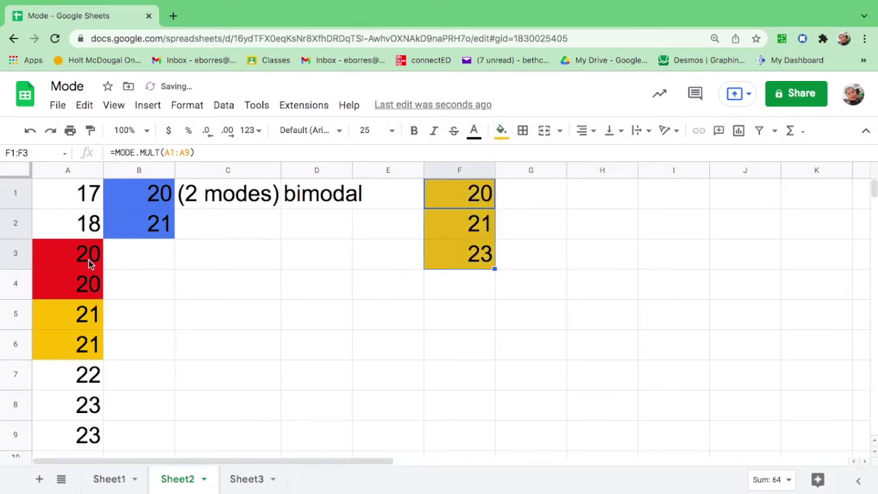
Fill the two 23s in A8:A9 green.
left_click(85, 407)
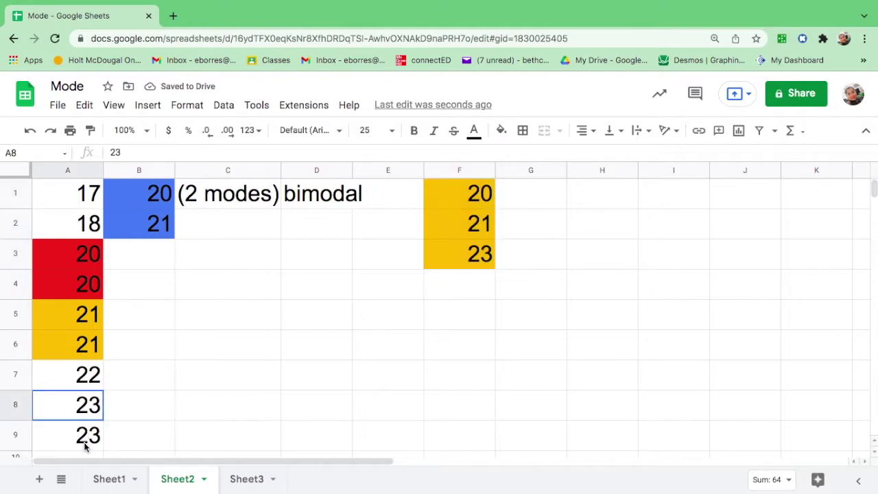
left_click(85, 446, "shift")
left_click(502, 130)
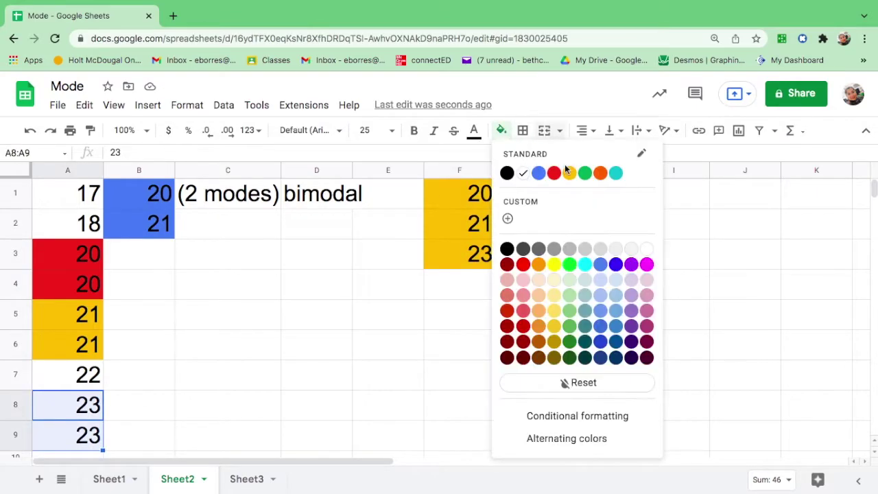
left_click(584, 173)
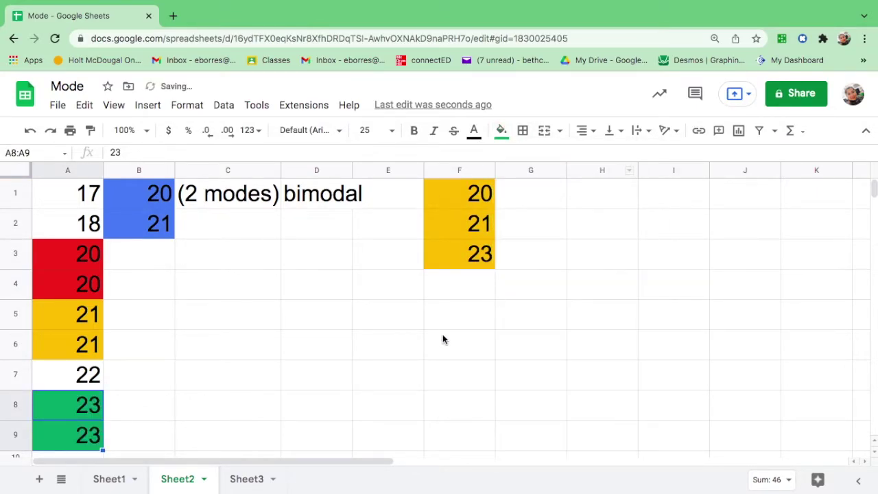
left_click(536, 192)
Type (3 modes) in G1, trimodal in I1 and multimodal in I2.
type("(3 ")
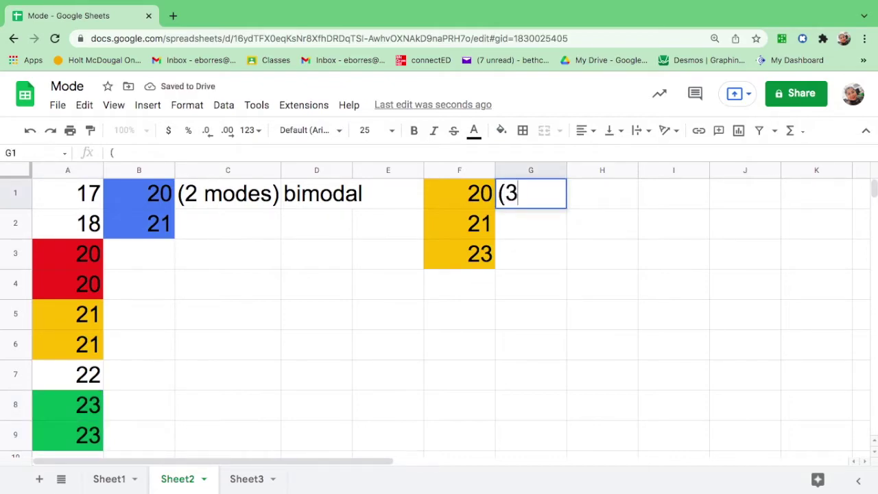
type("modes)")
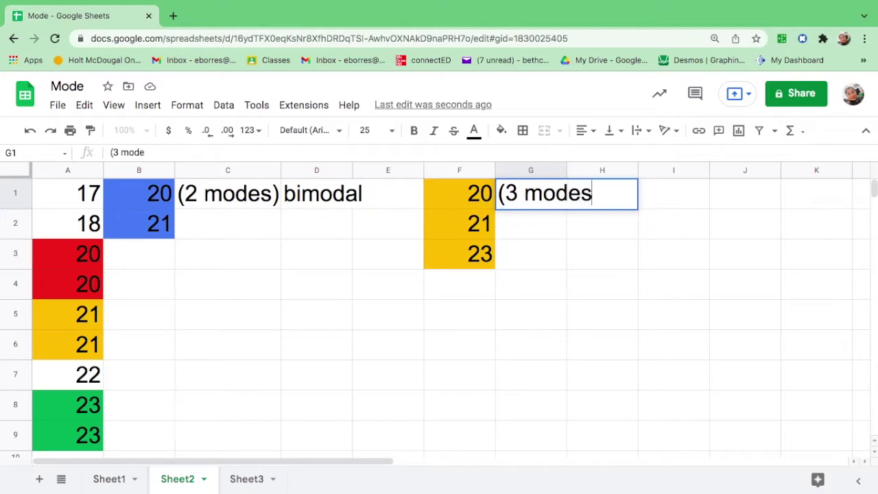
left_click(663, 199)
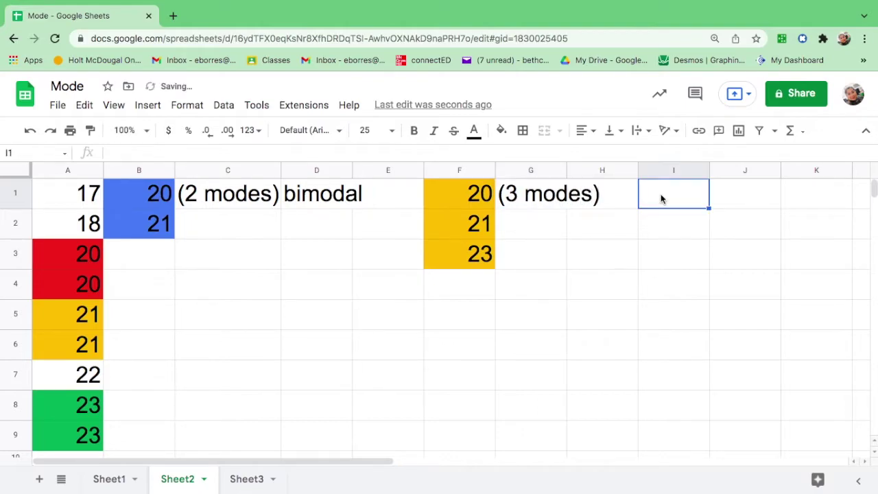
type("trimodal")
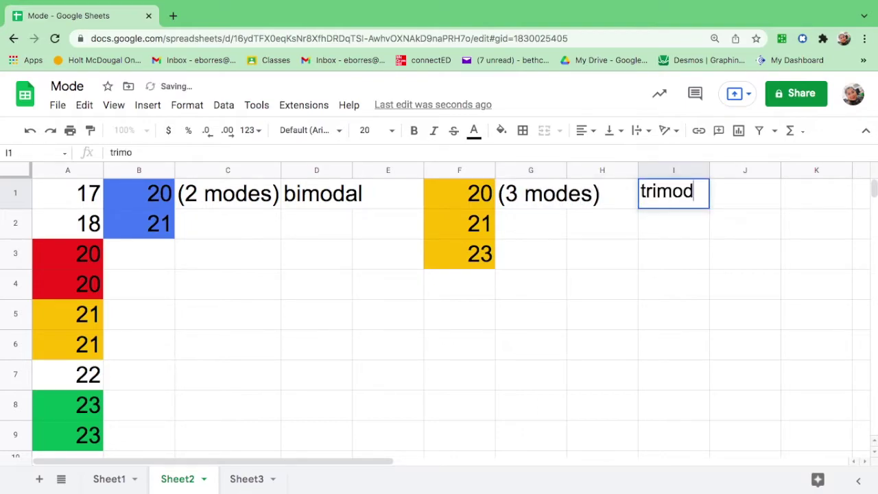
left_click(673, 235)
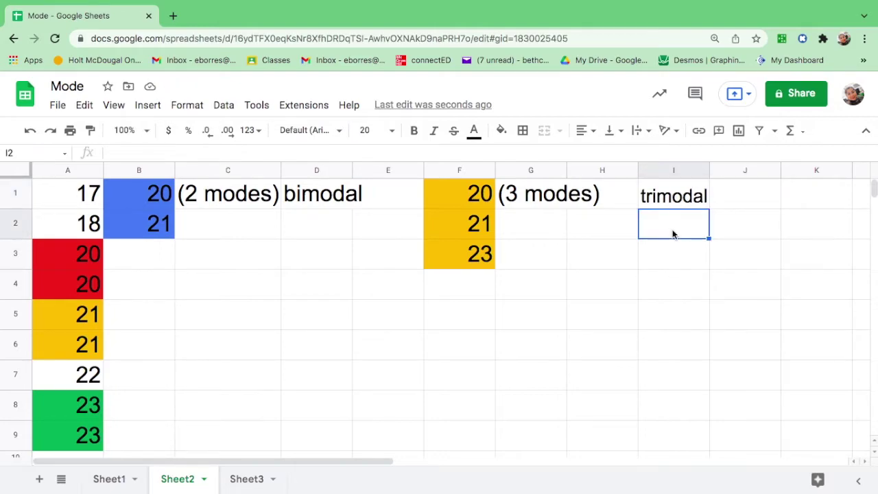
type("multi")
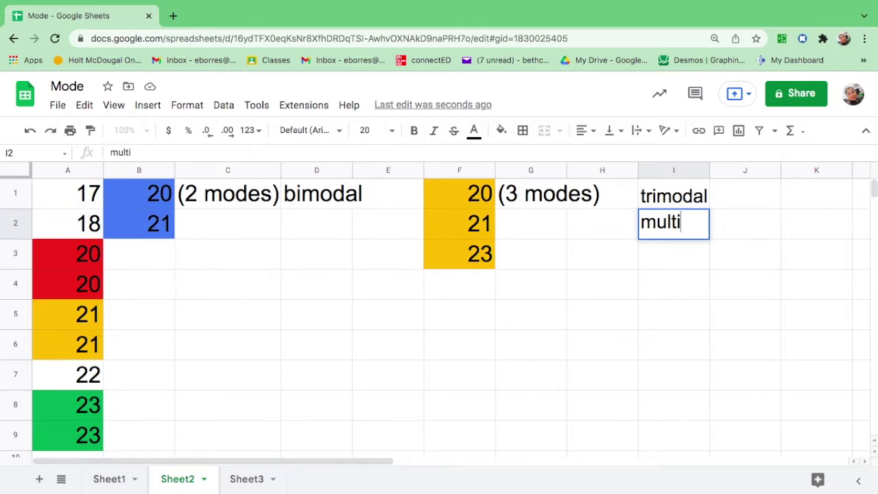
type("moda")
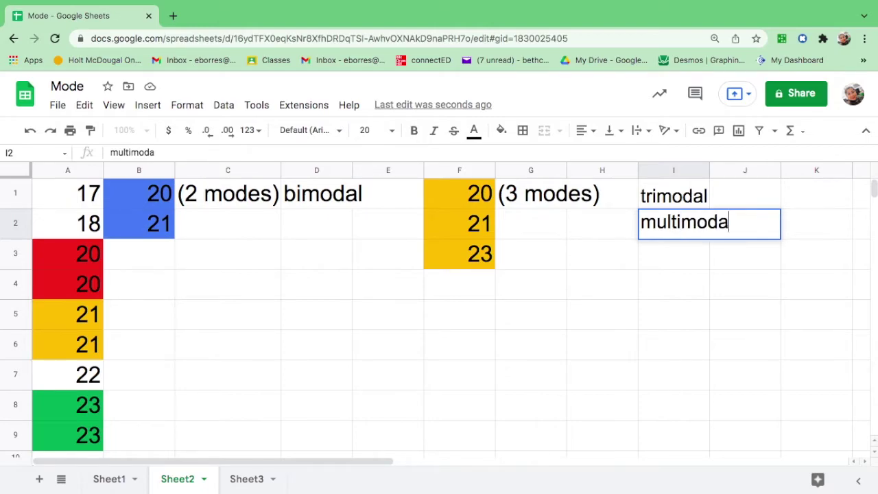
type("l")
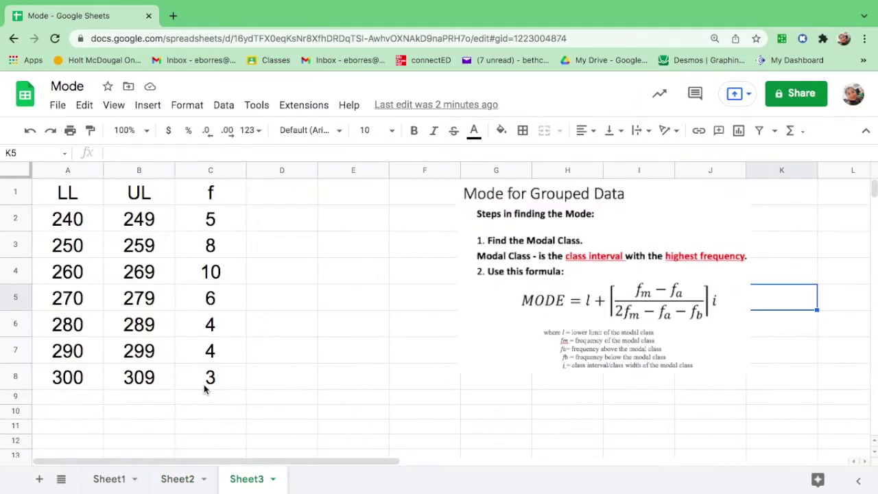
Move the selection to cell F5 on Sheet3's grouped-data table.
key("Left")
key("Left")
key("Left")
key("Left")
key("Left")
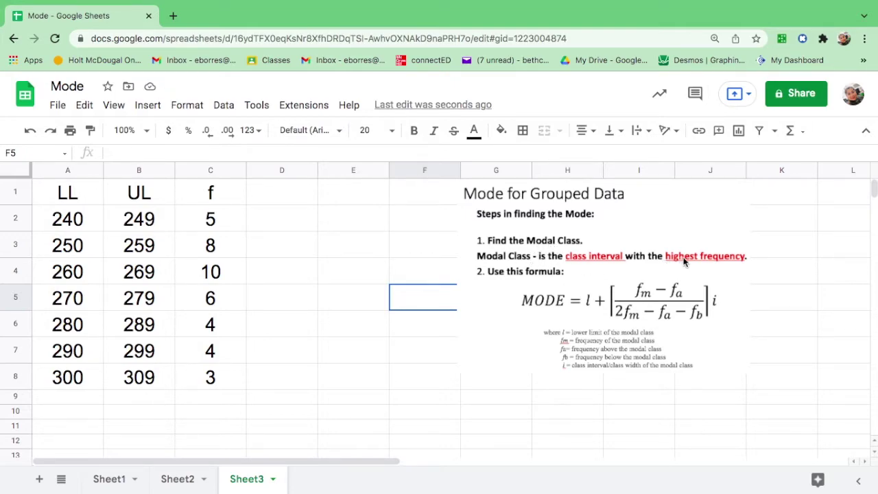
Find the highest frequency 10 and fill the 260–269 modal class row red.
left_click_drag(199, 196, 212, 274)
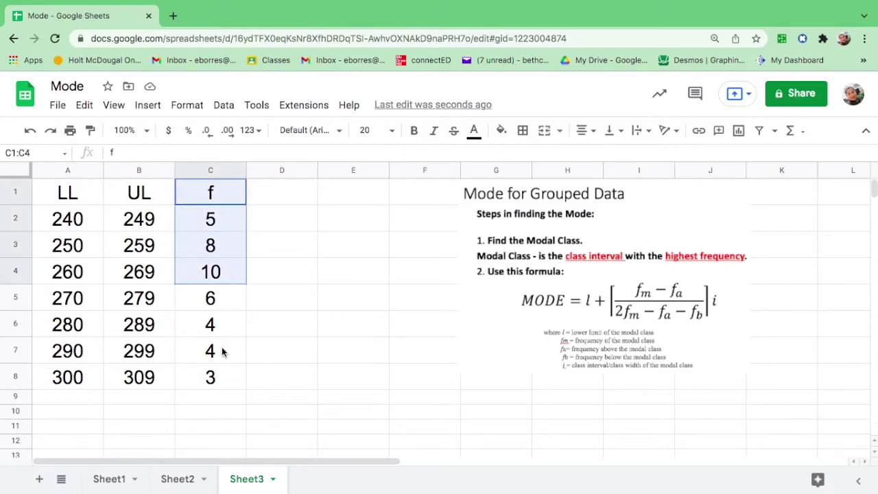
left_click_drag(222, 351, 217, 381)
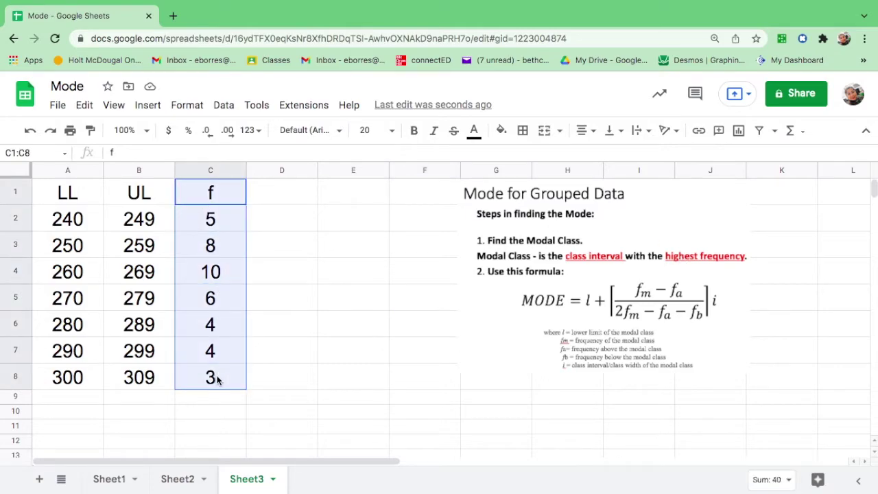
left_click(223, 275)
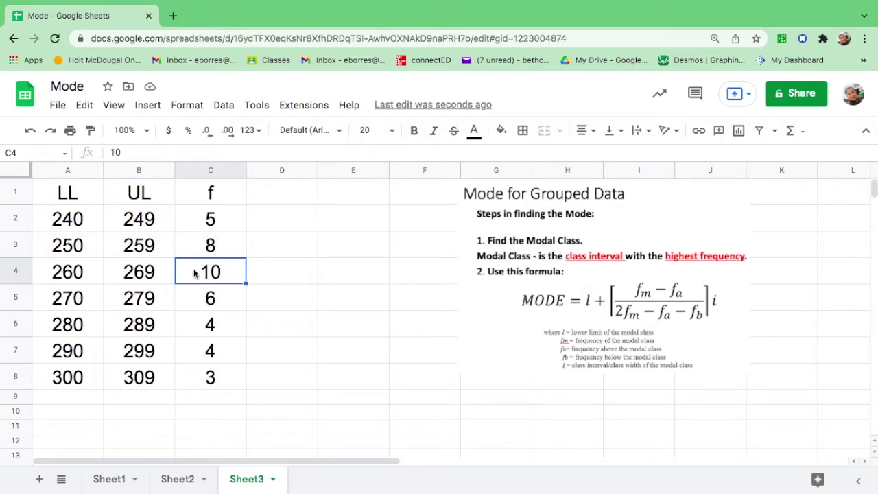
left_click_drag(55, 276, 212, 274)
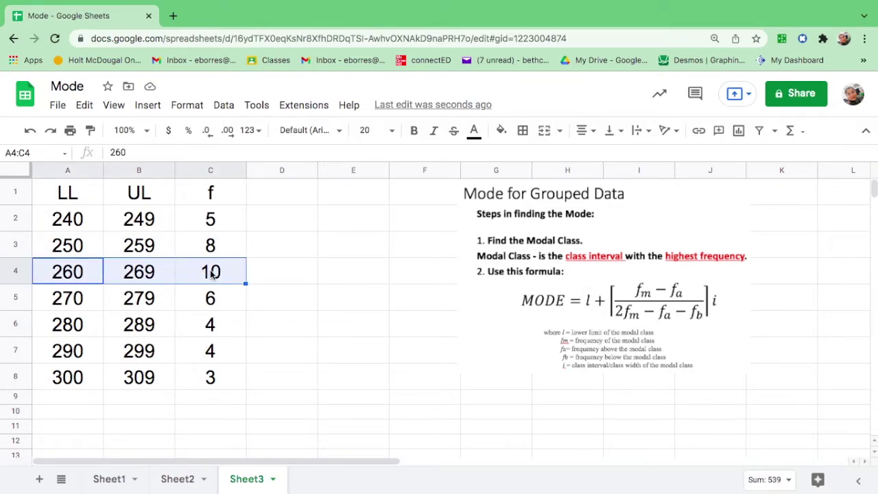
left_click(501, 132)
left_click(553, 172)
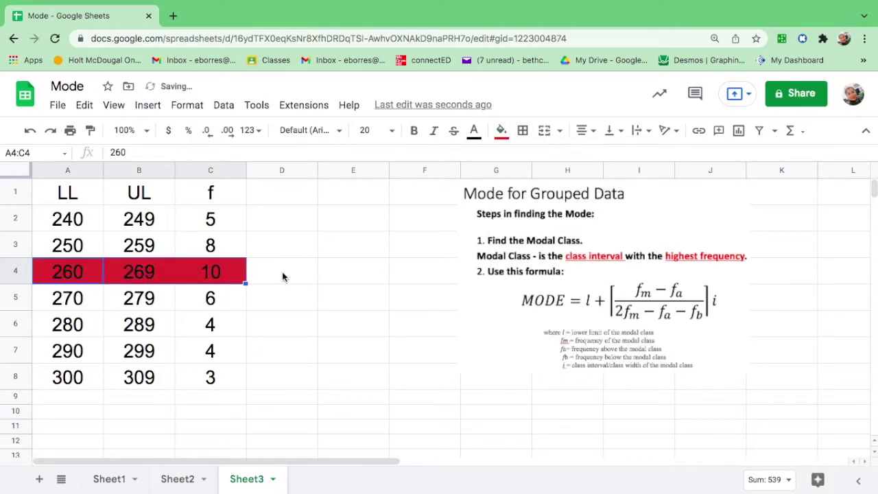
Type 'modal class' in D4 and widen column D to fit it.
left_click(282, 271)
type("modal")
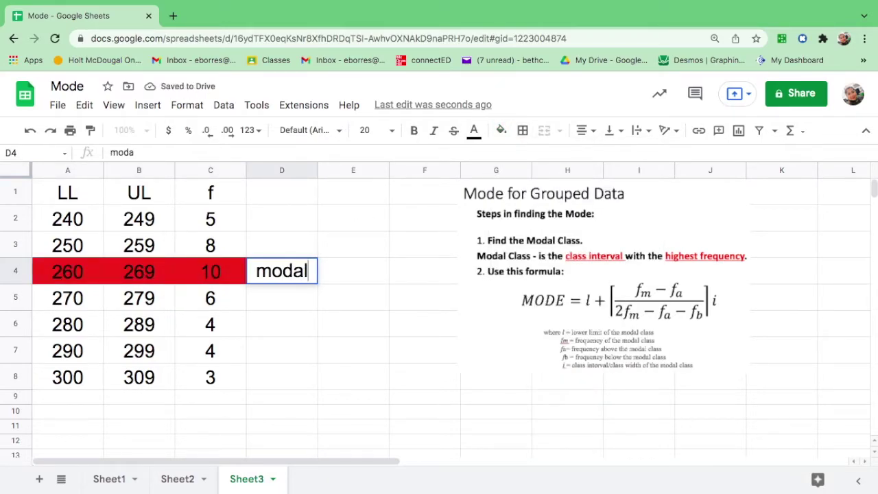
type(" class")
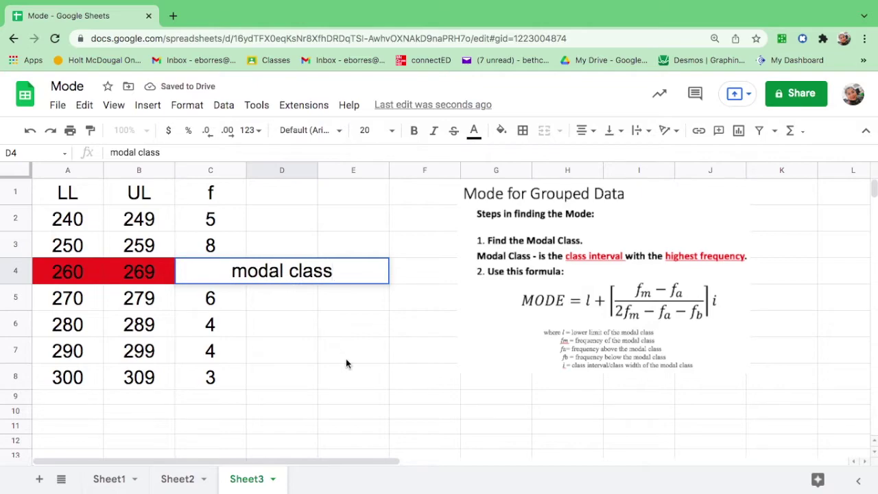
left_click_drag(318, 170, 382, 171)
left_click(421, 358)
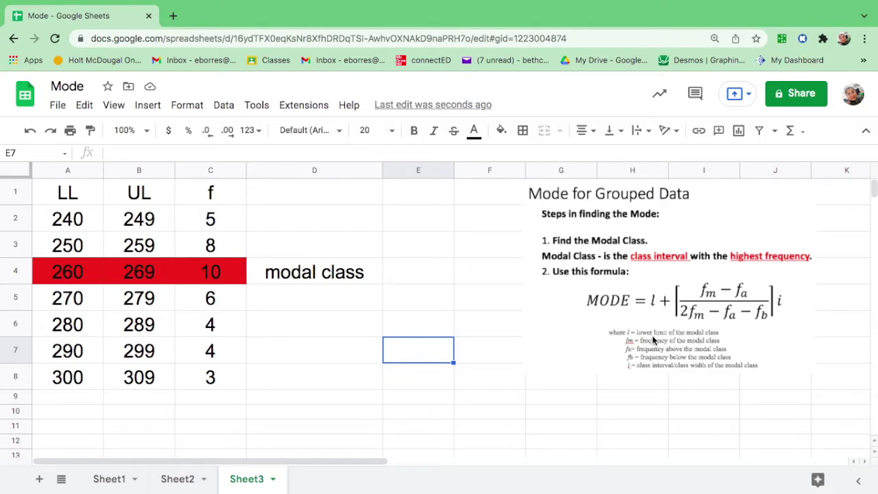
Fill the modal class lower limit 260 in A4 yellow.
left_click(75, 279)
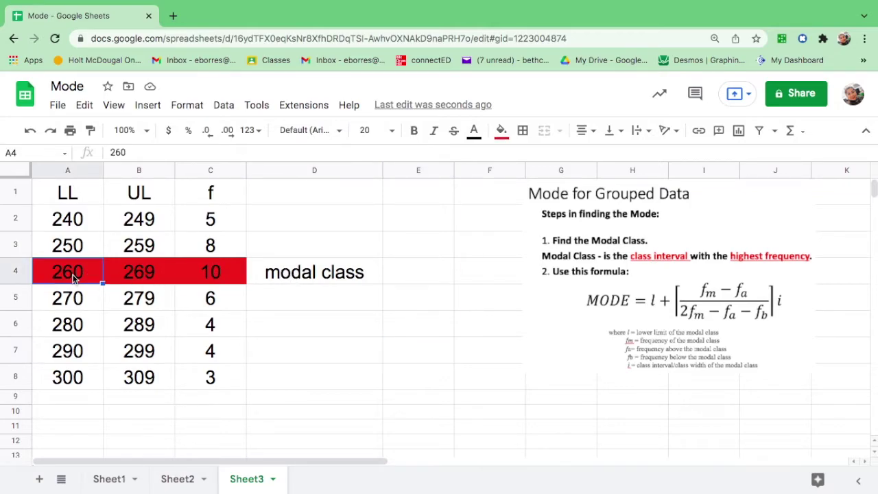
left_click(501, 131)
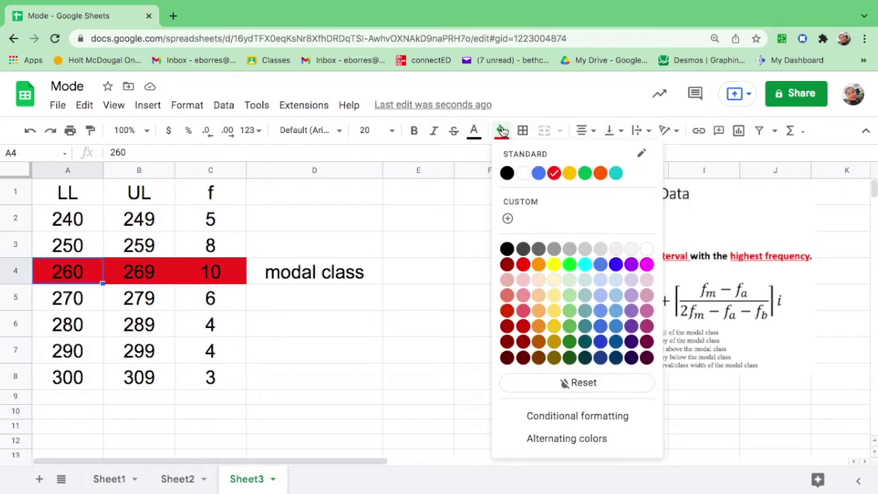
left_click(570, 174)
Enter l = 260 in E1:F1 and the fm label in E2.
left_click(406, 196)
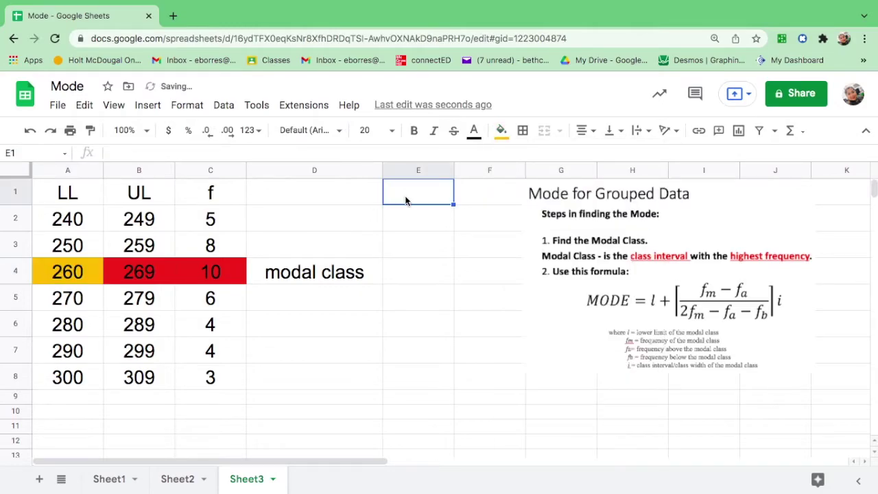
type("l")
left_click(481, 191)
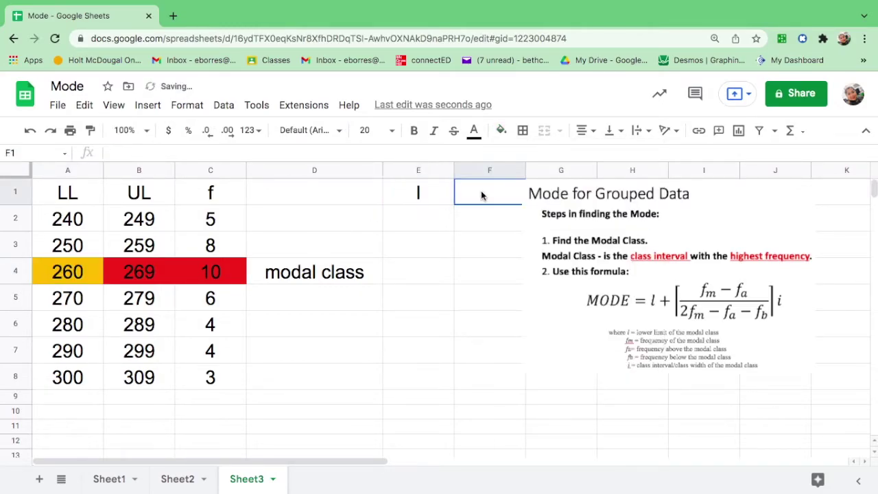
type("260")
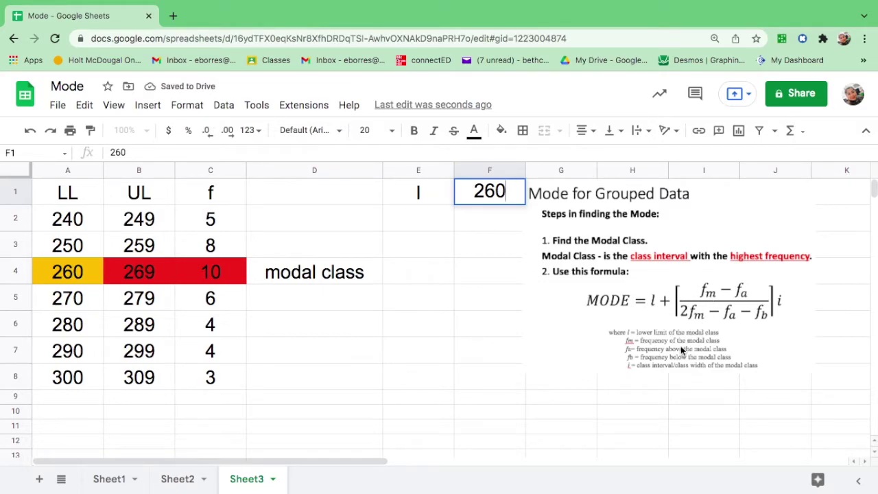
left_click(435, 218)
type("fm")
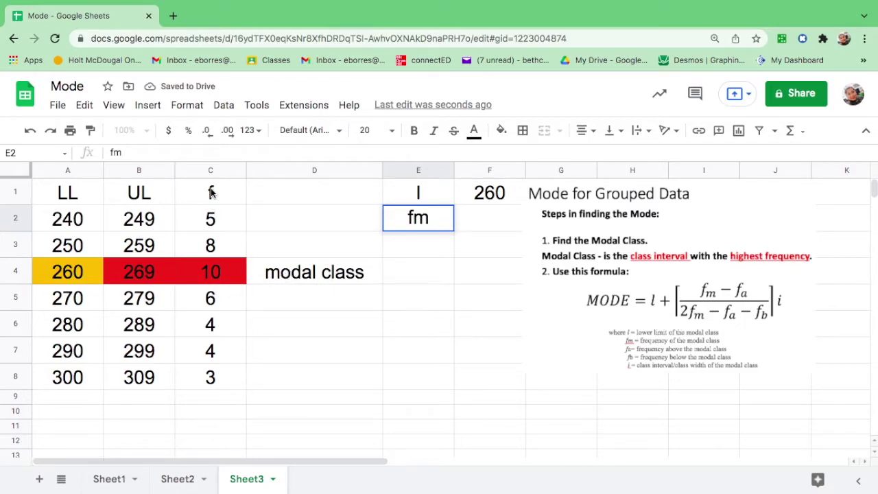
left_click_drag(213, 193, 218, 384)
Fill the highest frequency 10 green and enter 10 as the fm value in F2.
left_click(214, 277)
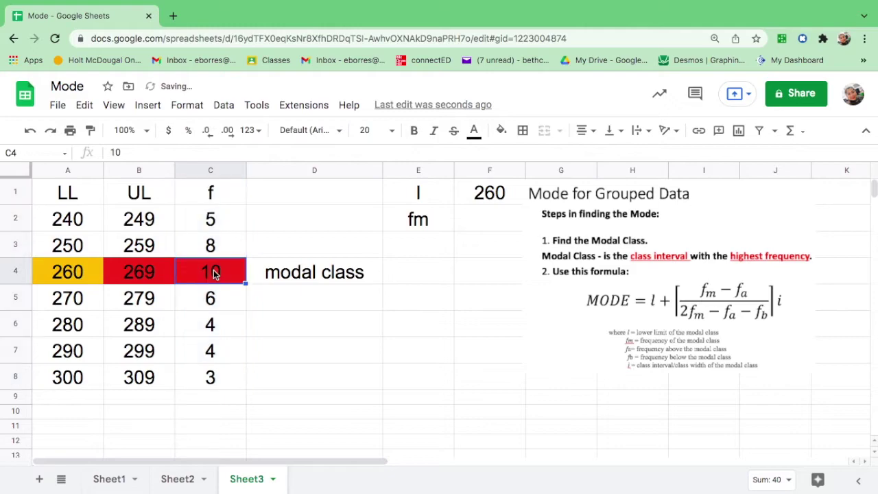
left_click(501, 131)
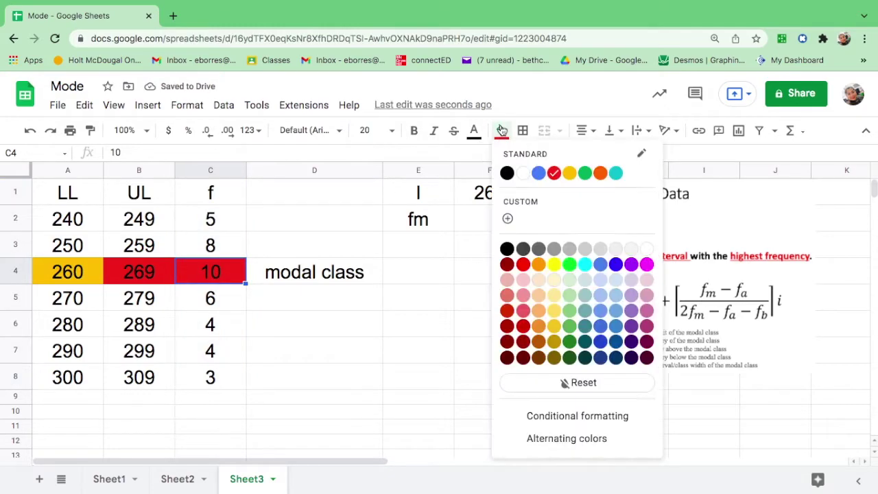
left_click(584, 172)
left_click(492, 222)
type("10")
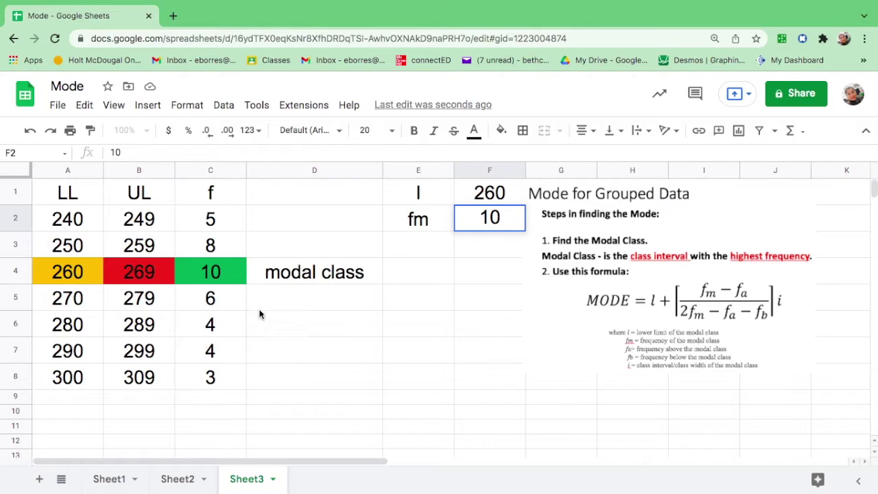
left_click(215, 275)
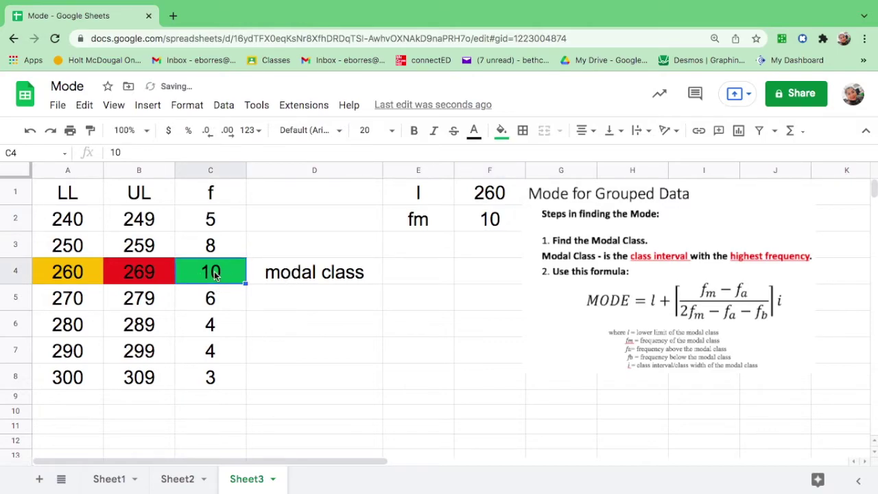
Fill the frequency above, 8, orange and label it fa in D3.
left_click(213, 250)
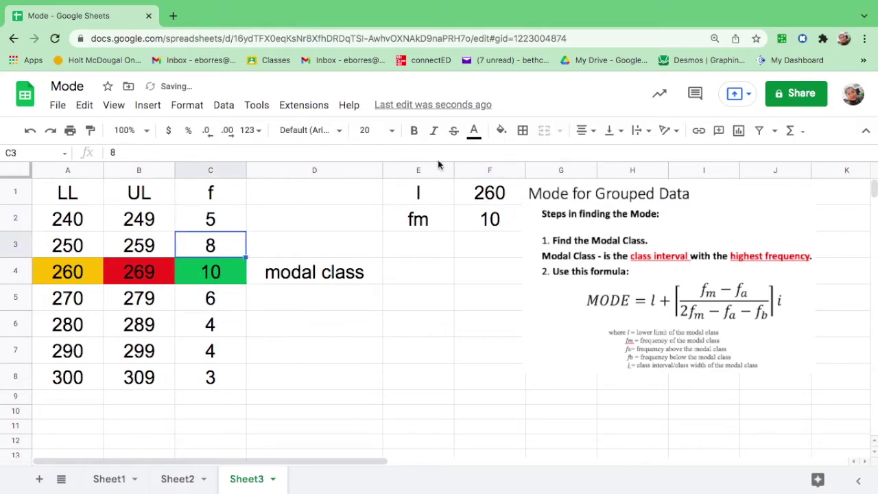
left_click(502, 131)
left_click(600, 173)
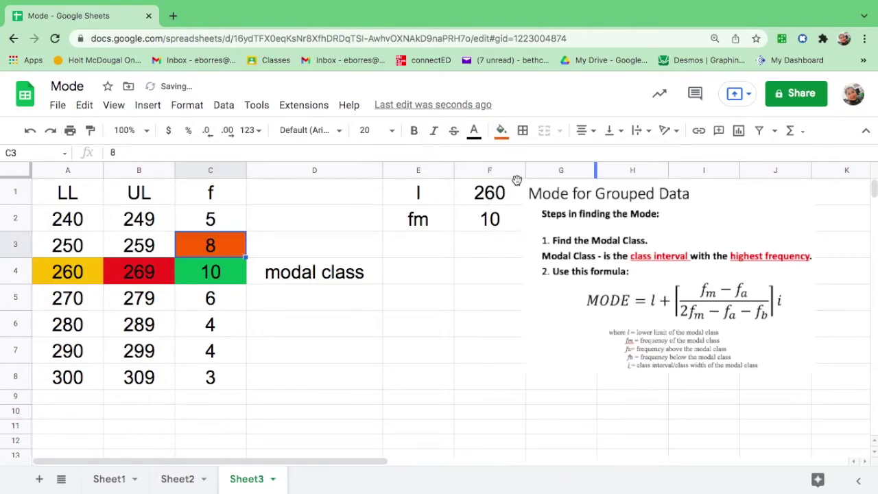
left_click(323, 251)
type("f")
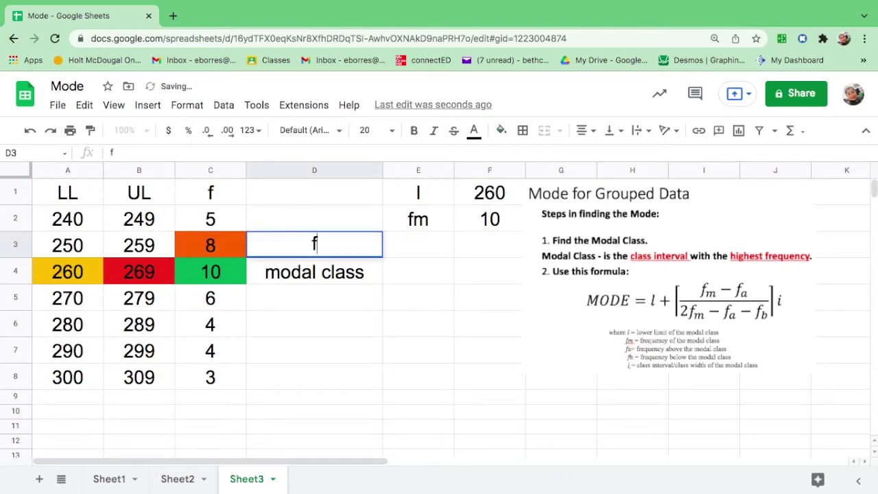
type("a")
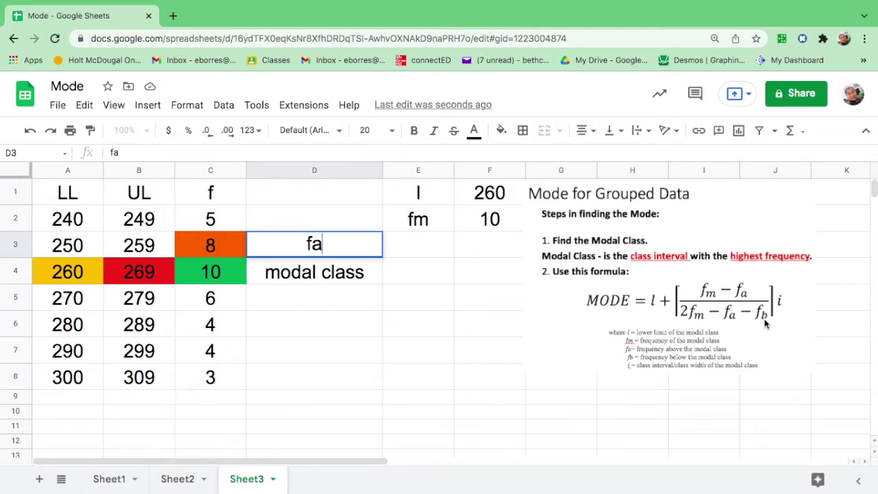
left_click(215, 276)
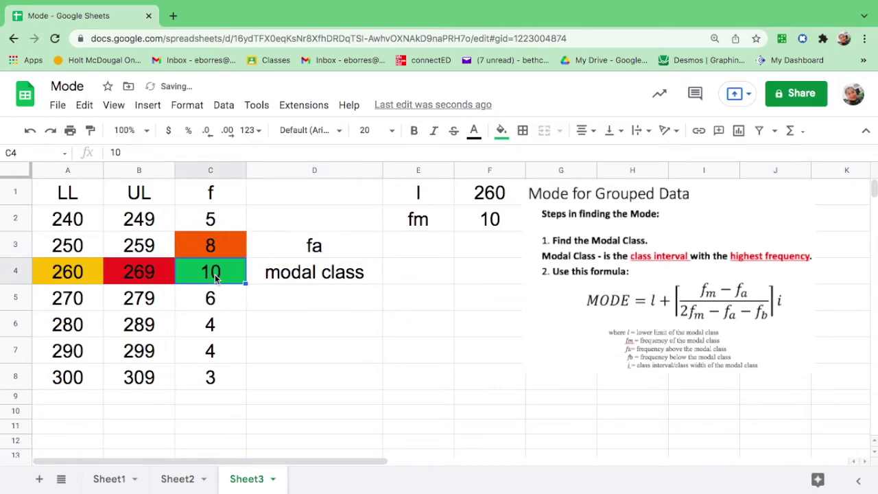
Fill the frequency below, 6, cyan and label it fb in D5.
left_click(218, 303)
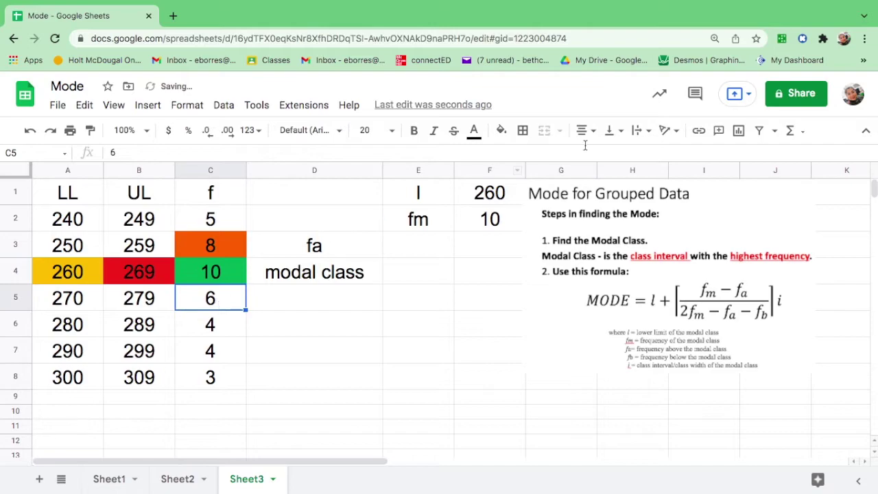
left_click(502, 130)
left_click(616, 172)
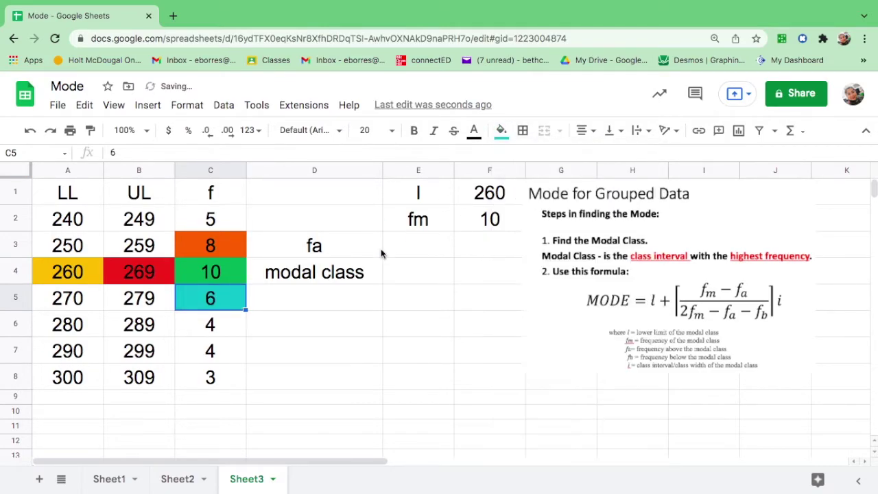
left_click(326, 300)
type("fb")
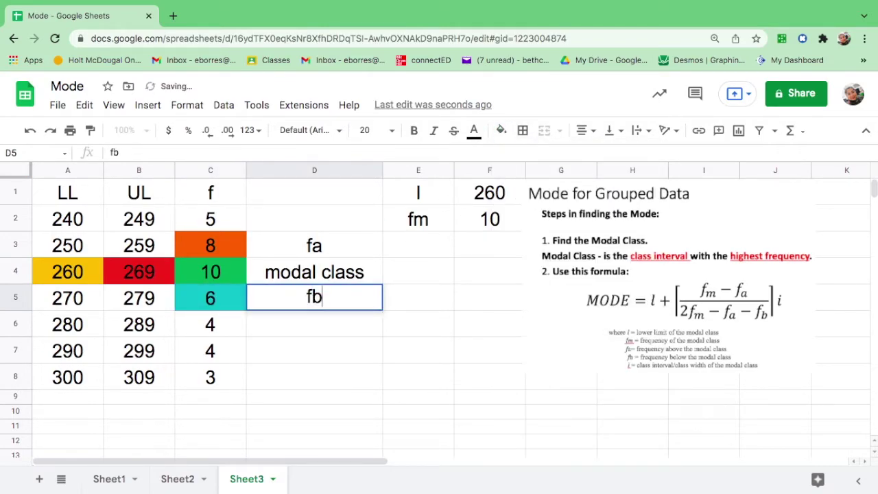
Record fa = 8 and fb = 6 in E3:F4 and the class width label i in E5.
left_click(433, 244)
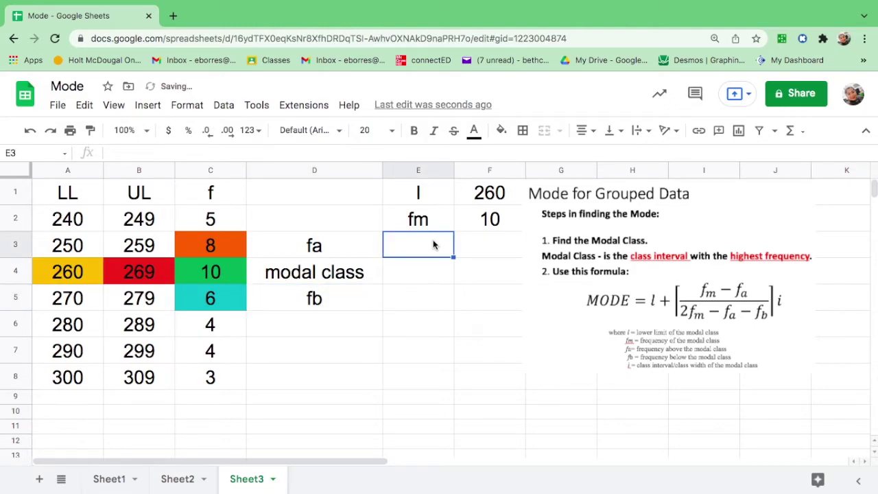
type("fa")
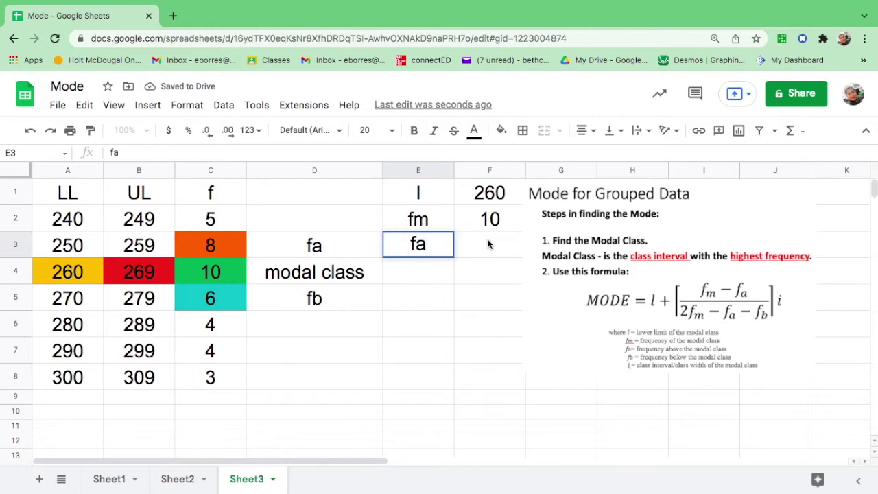
left_click(488, 243)
type("8")
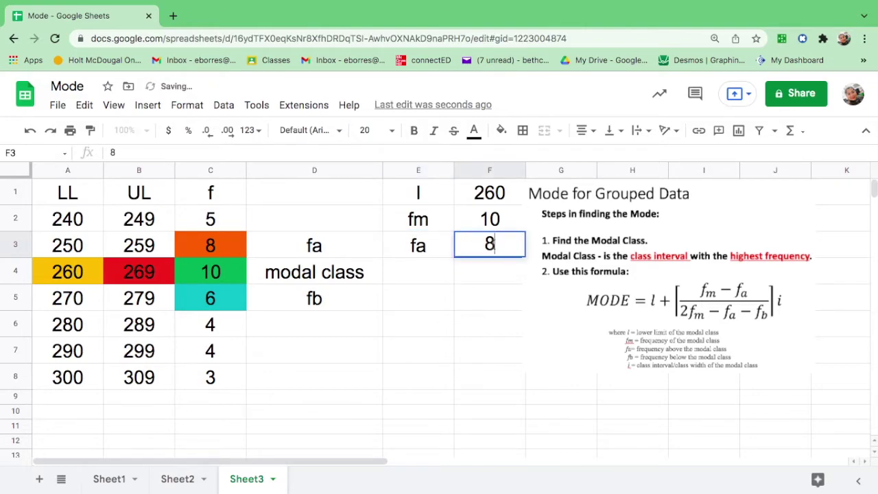
left_click(425, 280)
type("fb")
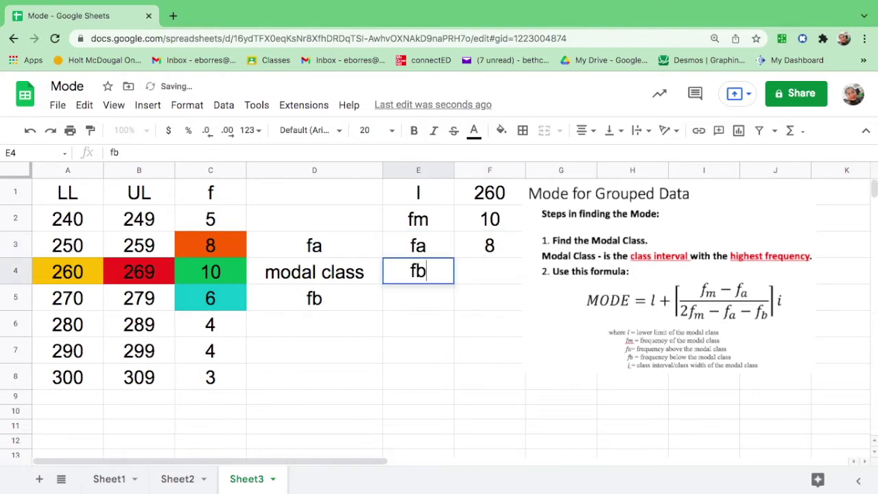
left_click(492, 269)
type("6")
left_click(406, 300)
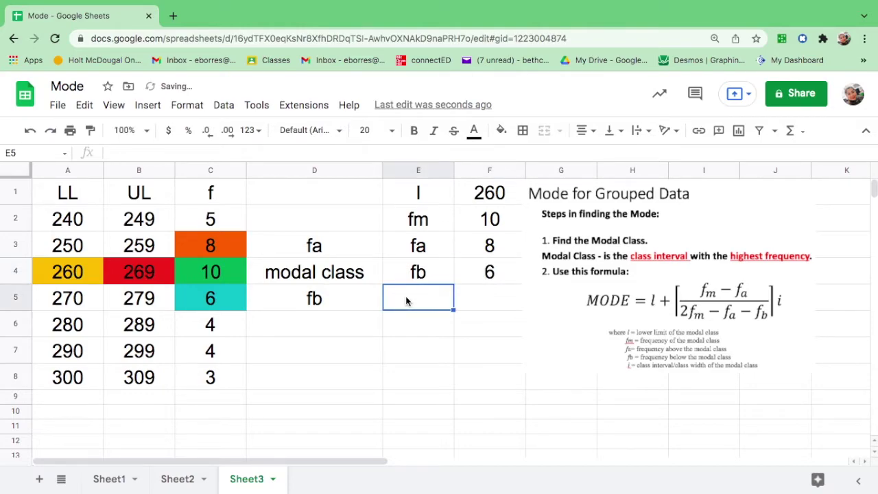
type("i")
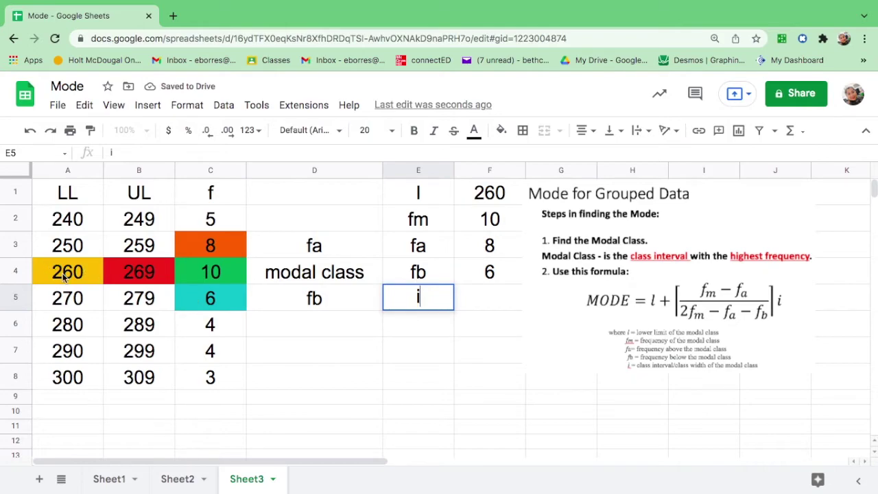
Point out the modal class interval 260–269 to show the class width 10 for F5.
left_click_drag(64, 275, 227, 274)
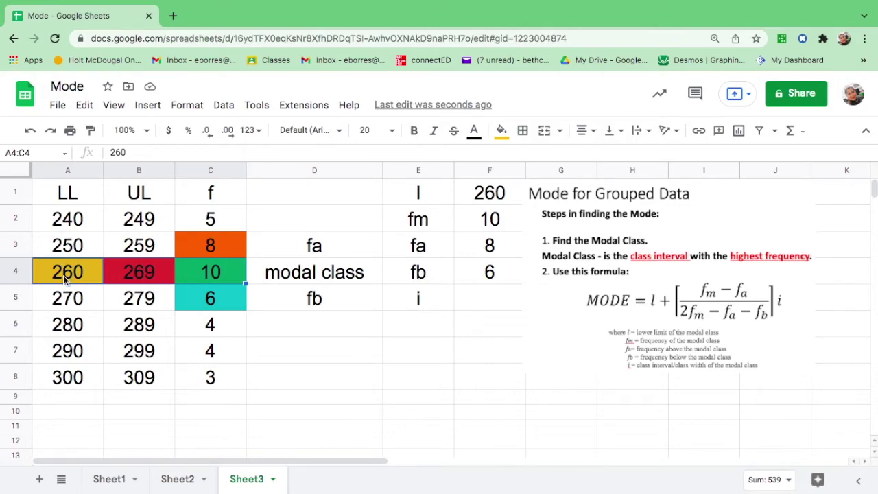
left_click(55, 251)
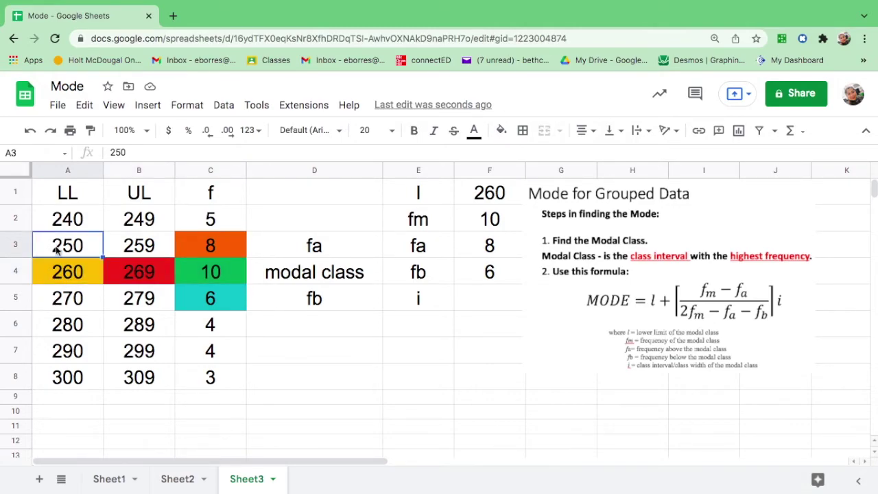
left_click(95, 276)
left_click_drag(72, 274, 157, 280)
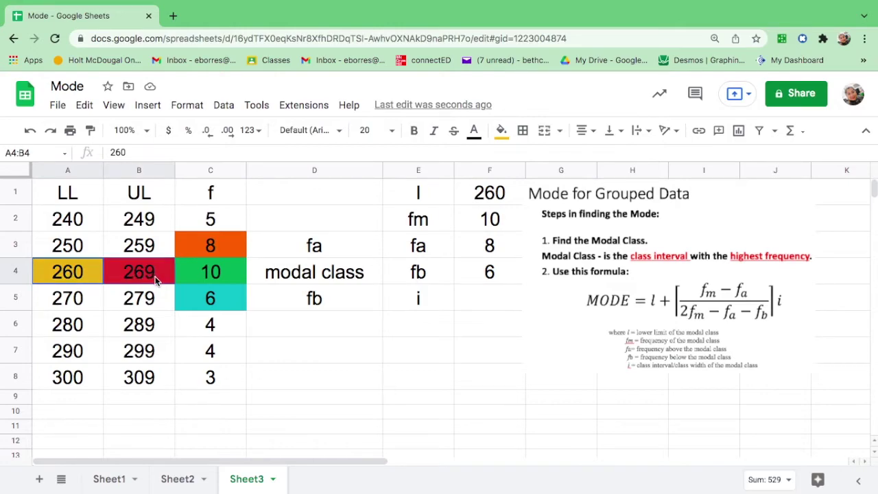
left_click(489, 297)
Finish entering 10, then type the label 'mode' in D7.
type("10")
left_click(315, 351)
type("mode")
Start E7's mode formula as =F1+((F2-F3), the lower limit plus fm minus fa.
left_click(404, 362)
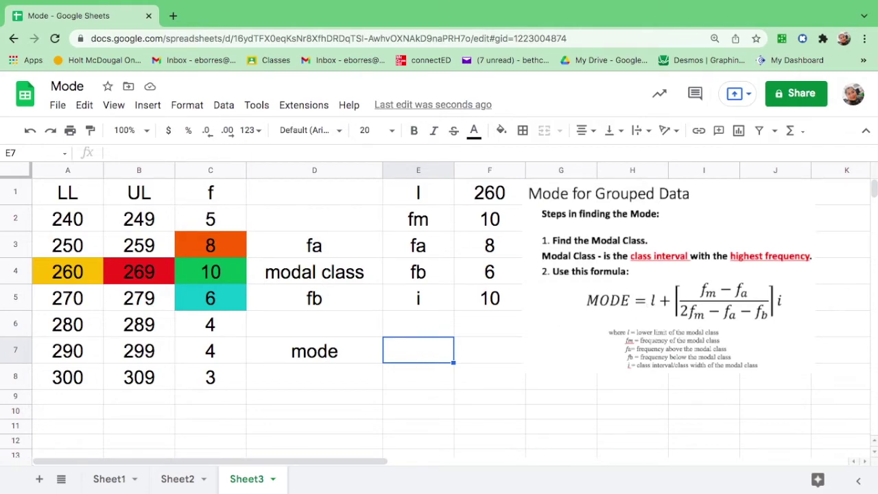
type("=")
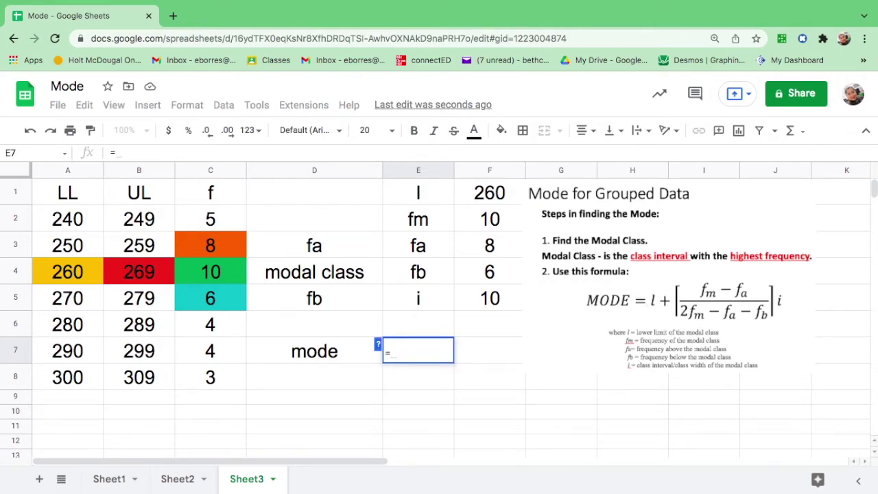
left_click(499, 194)
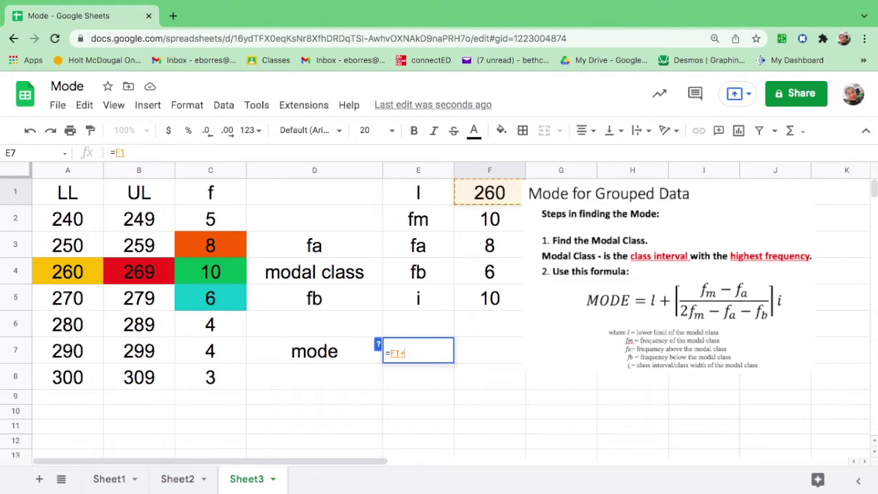
type("+")
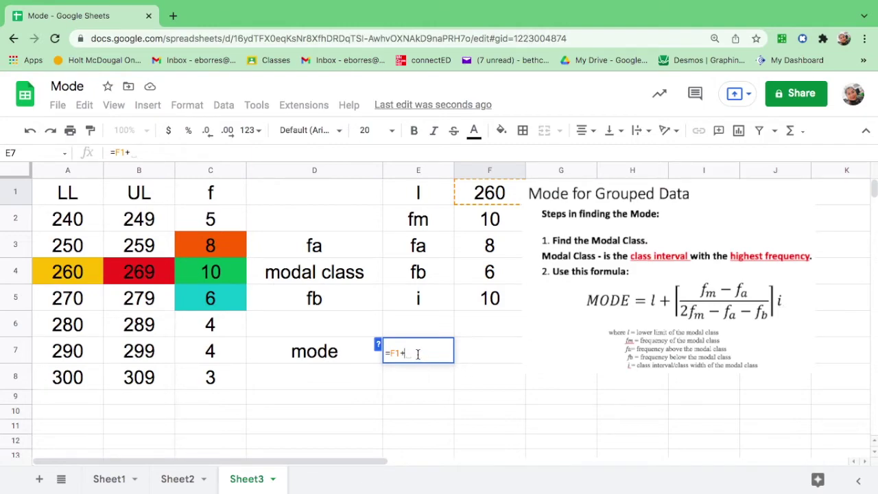
type("((")
left_click(503, 221)
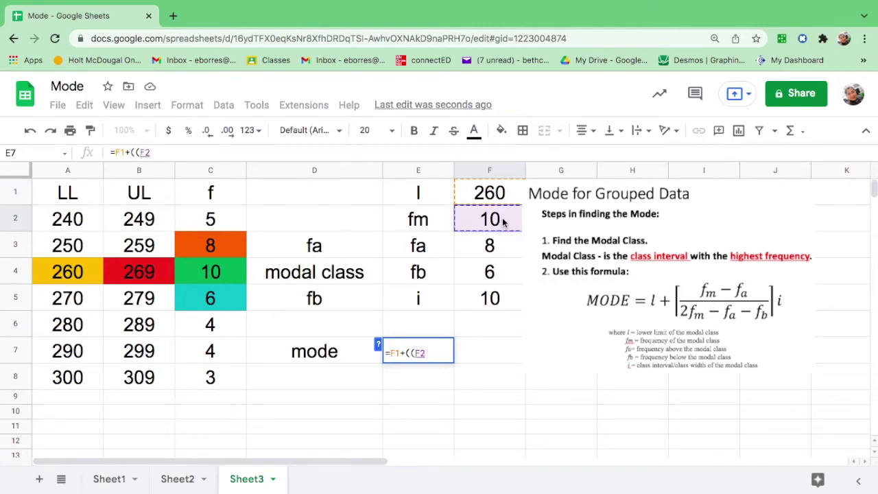
type("-")
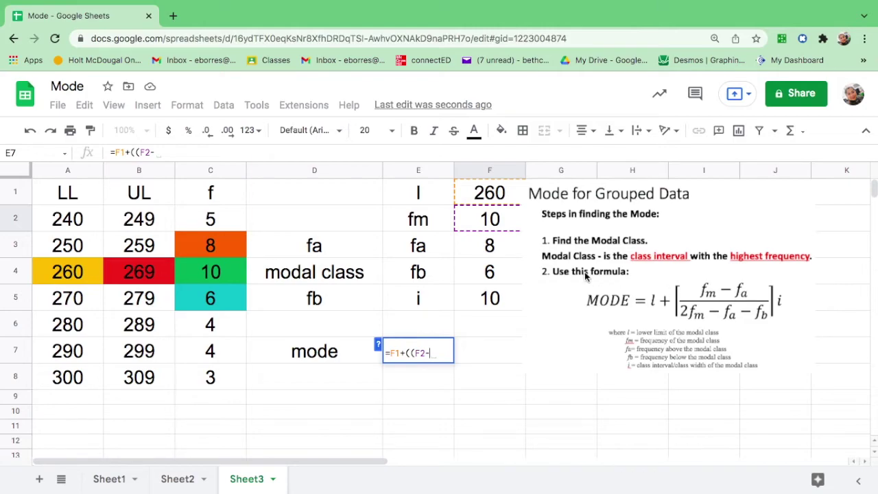
left_click(499, 253)
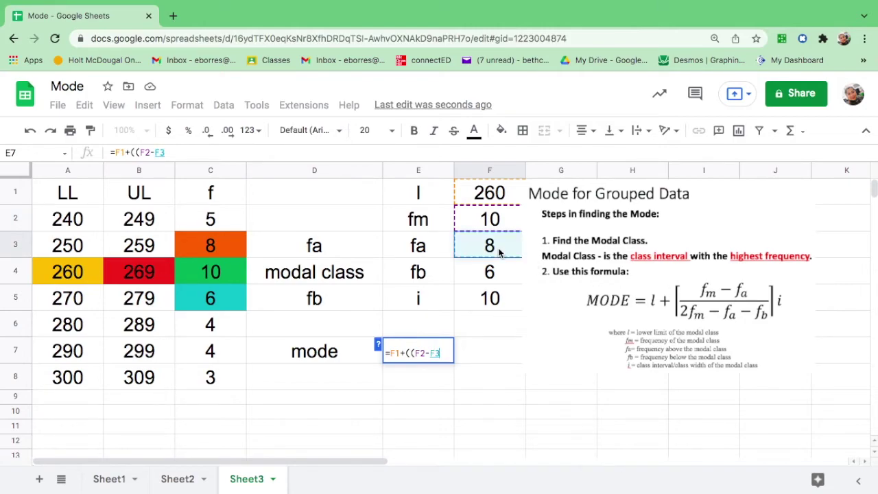
type(")")
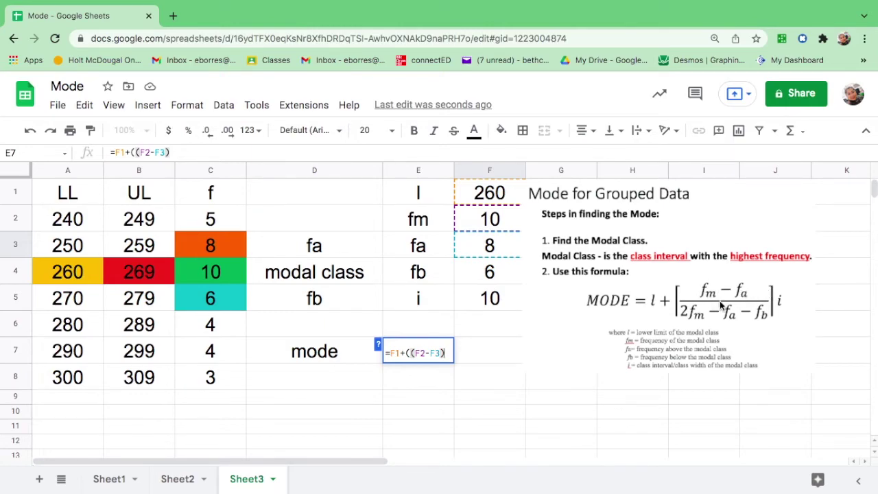
Complete E7 as =F1+((F2-F3)/(2*F2-F3-F4))*F5, giving a mode of 263.33.
type("/")
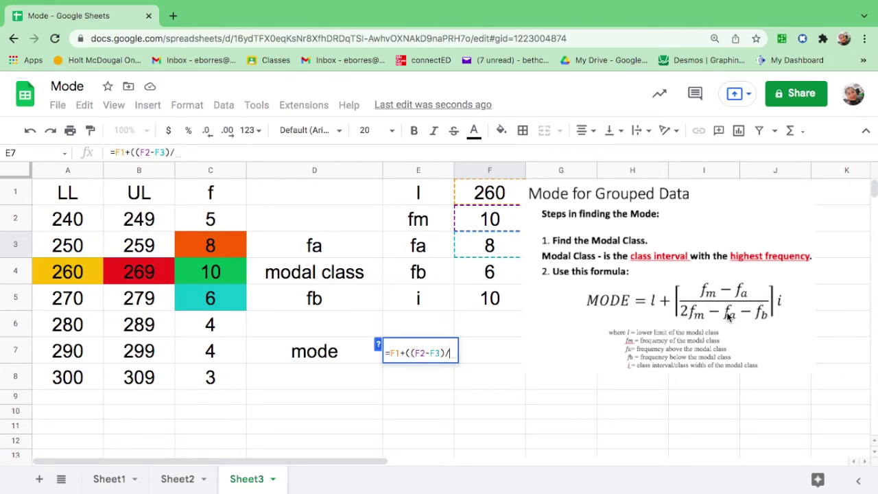
type("(2")
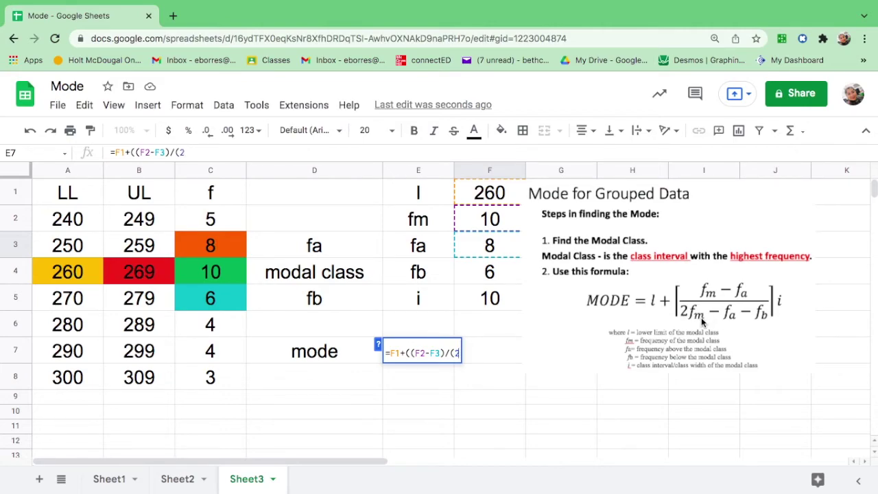
type("*")
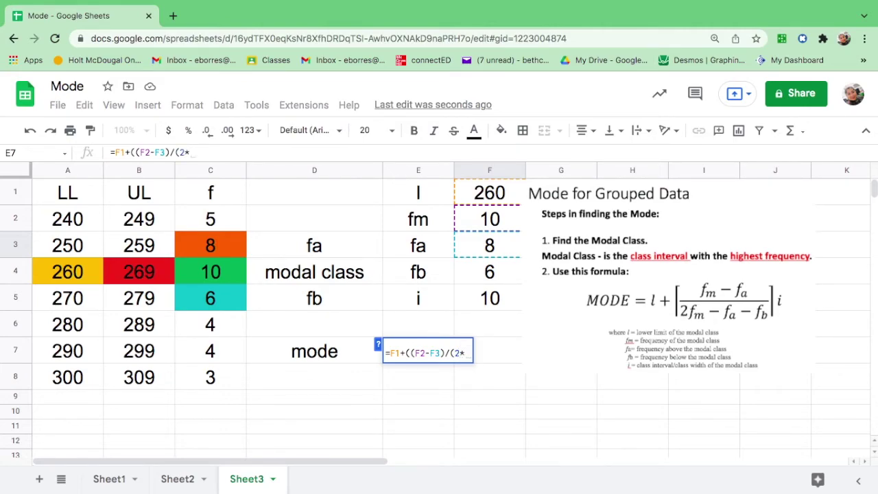
left_click(496, 217)
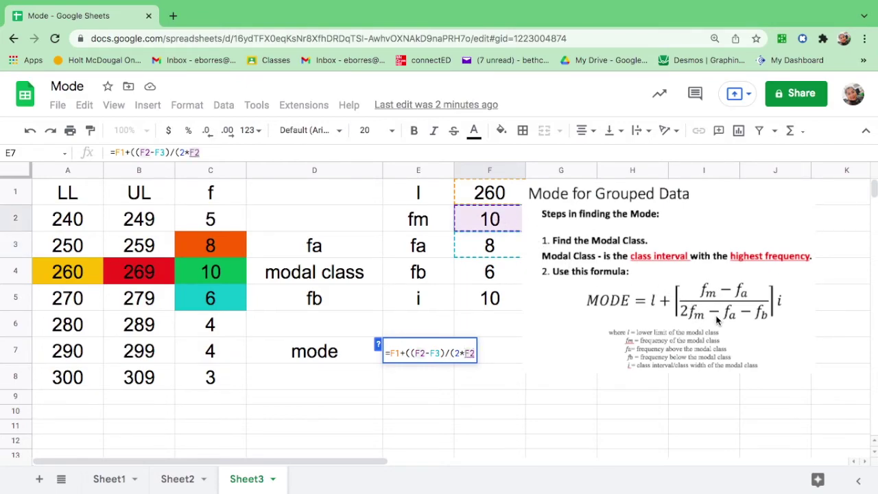
type("-")
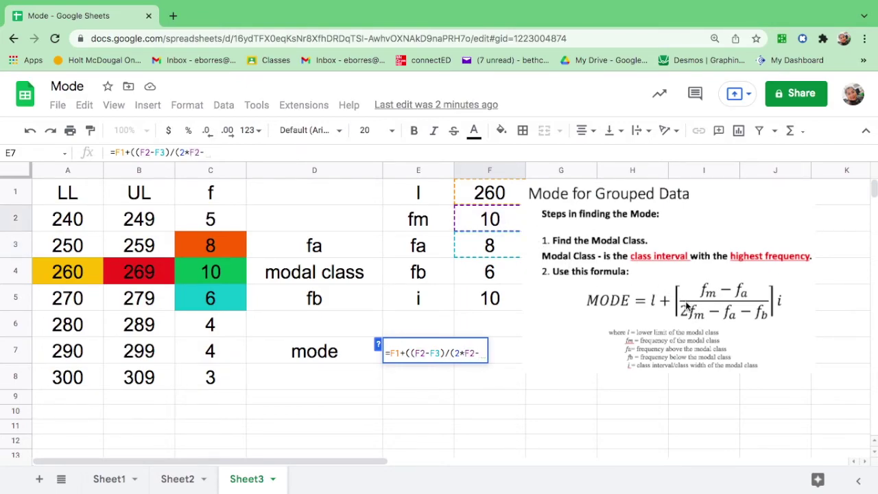
left_click(504, 250)
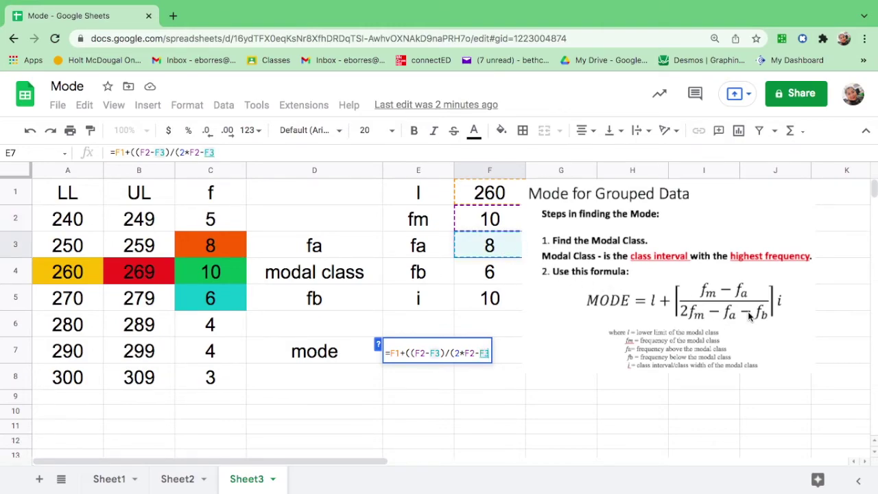
type("-")
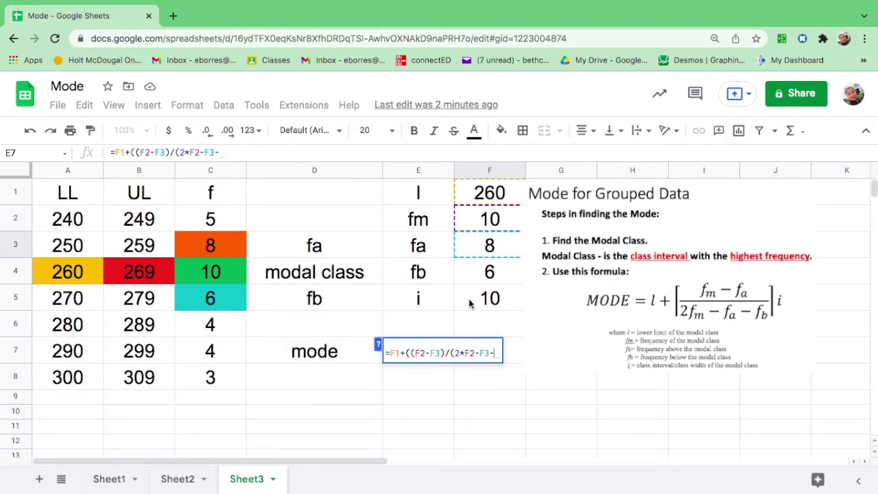
left_click(494, 274)
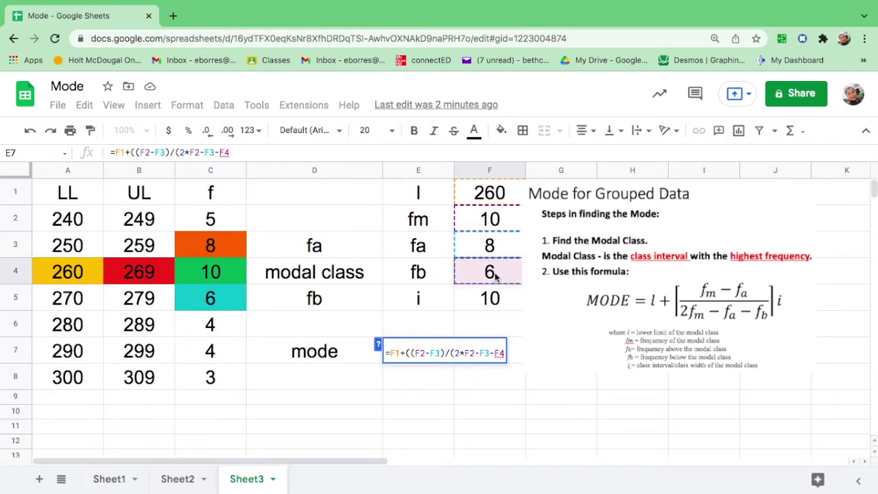
type(")")
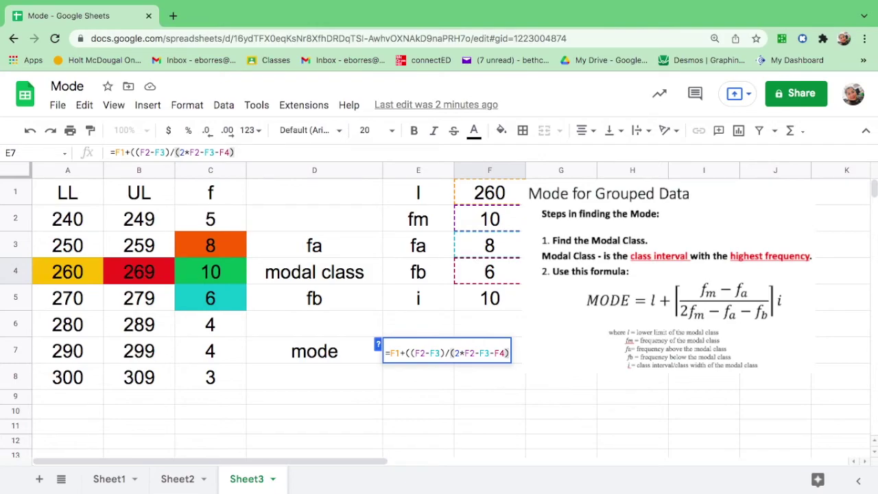
type(")")
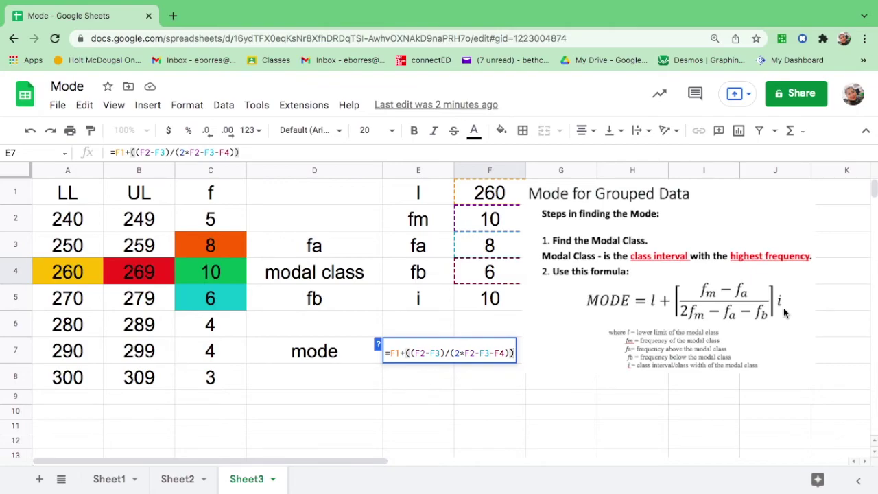
type("*")
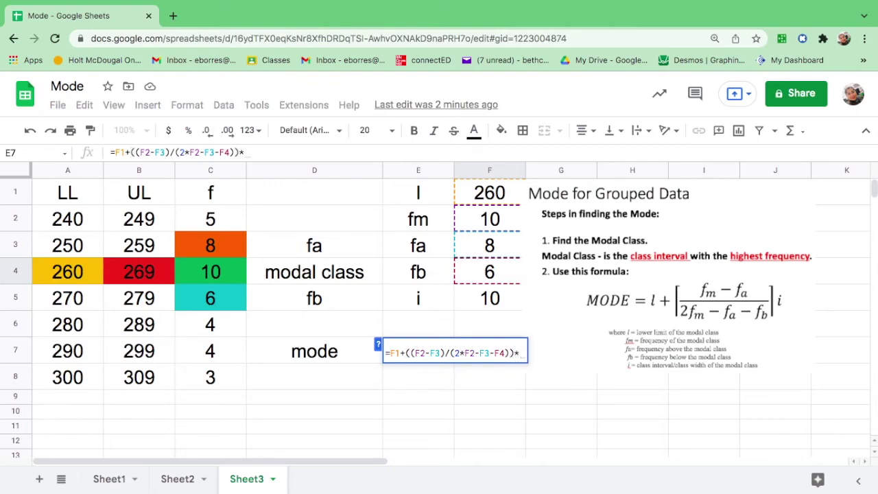
left_click(498, 302)
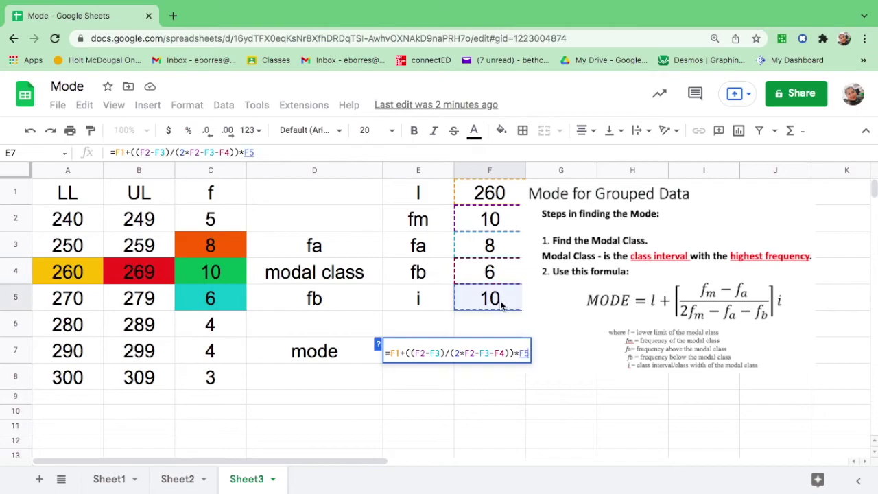
key("Return")
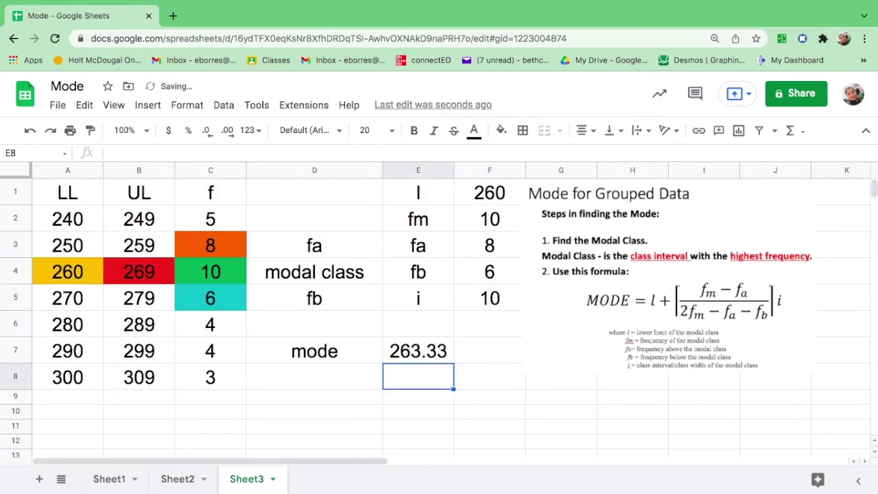
left_click(432, 355)
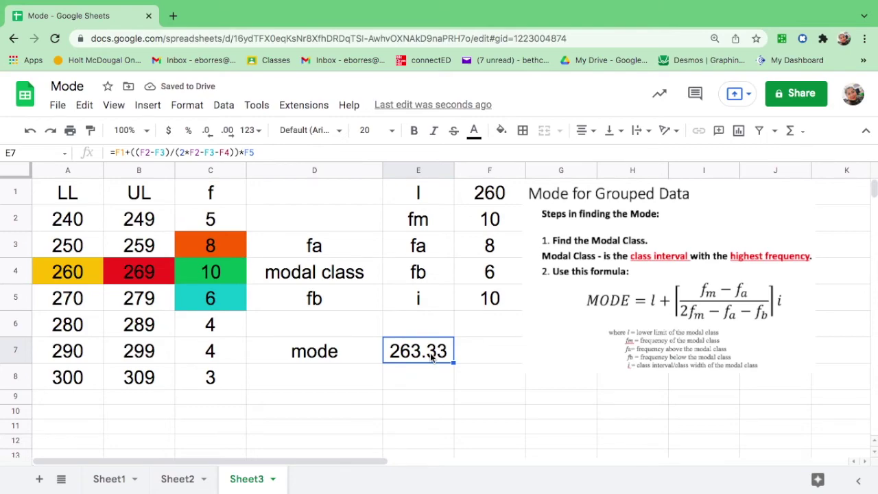